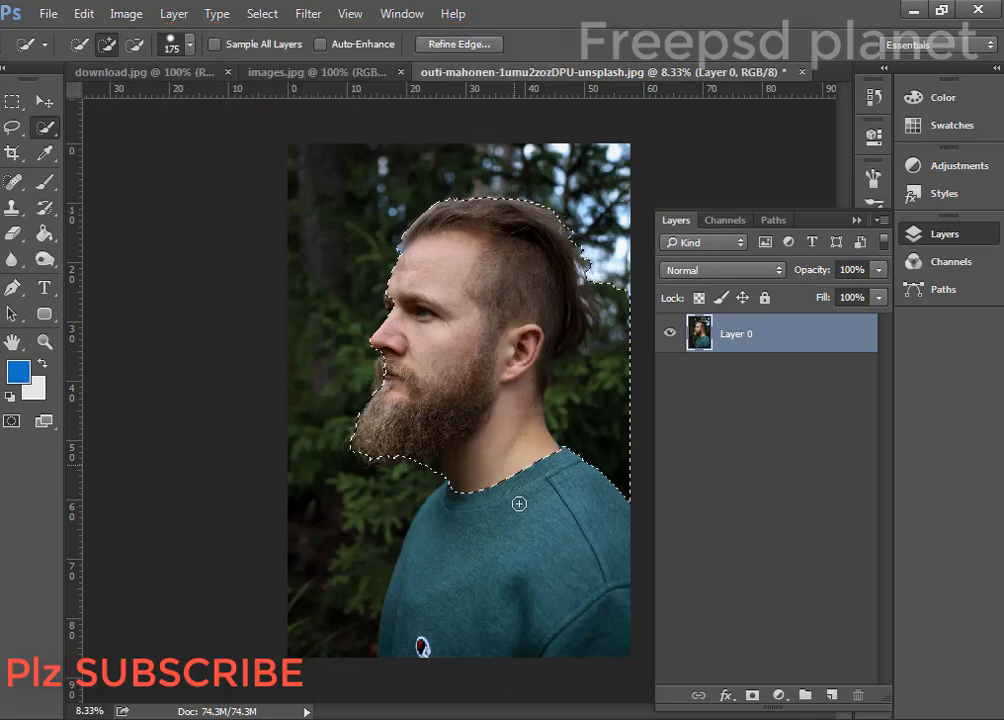
# Add the sweater to the quick selection and subtract the background beneath the beard and behind the head and neck.
pyautogui.moveTo(437, 639); pyautogui.dragTo(416, 656)
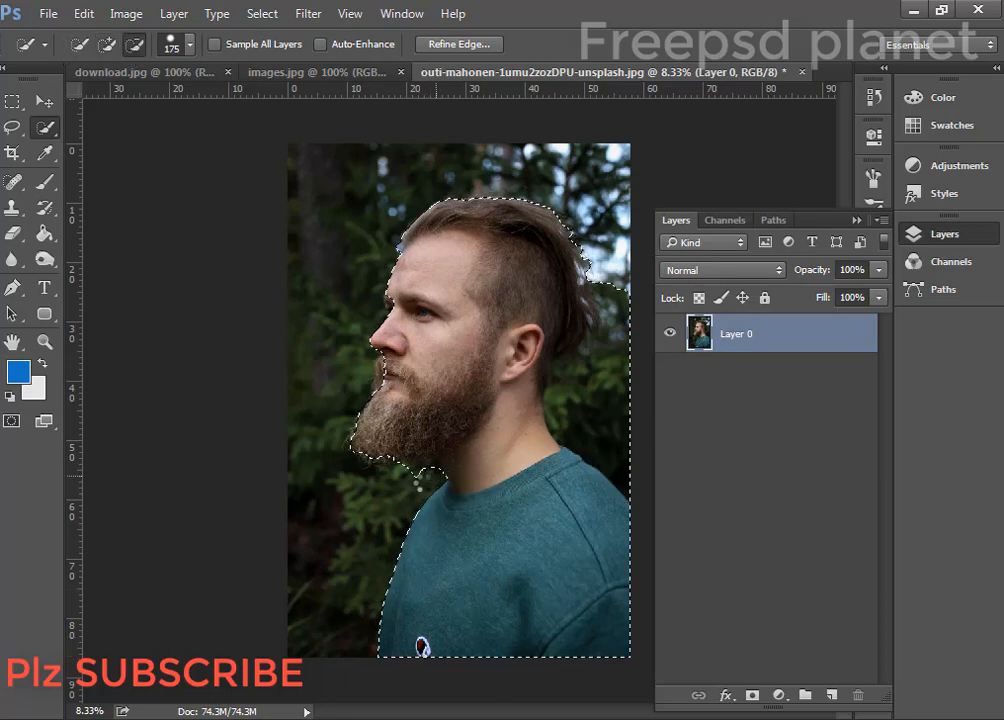
pyautogui.click(432, 470)
pyautogui.moveTo(607, 343); pyautogui.dragTo(560, 396)
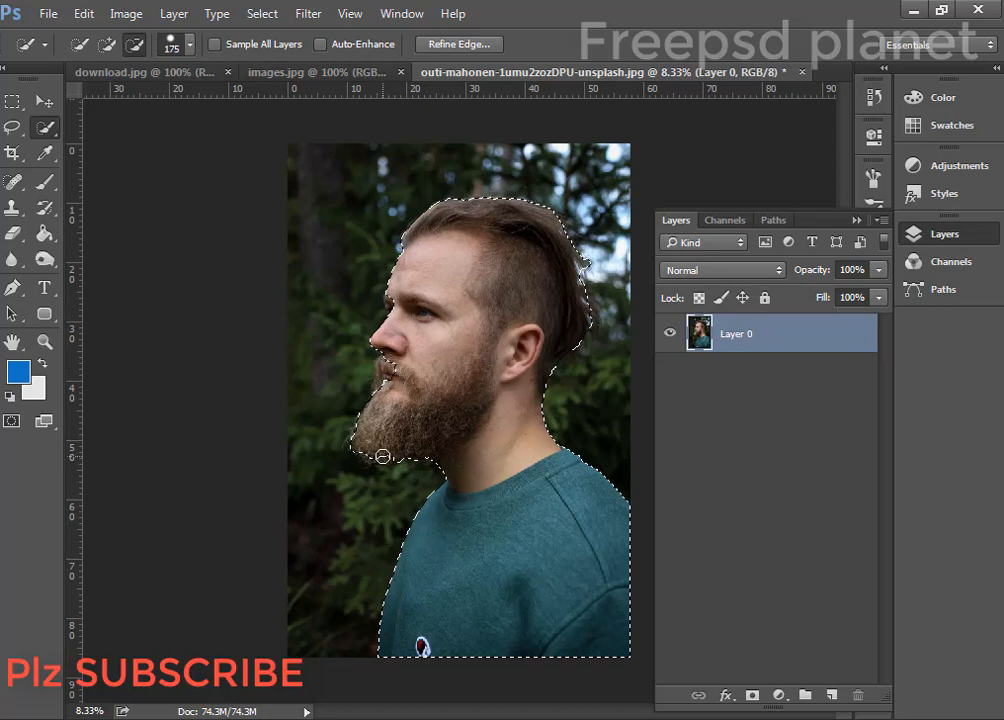
# Add the missing moustache and lip area to the selection of the man.
pyautogui.click(107, 44)
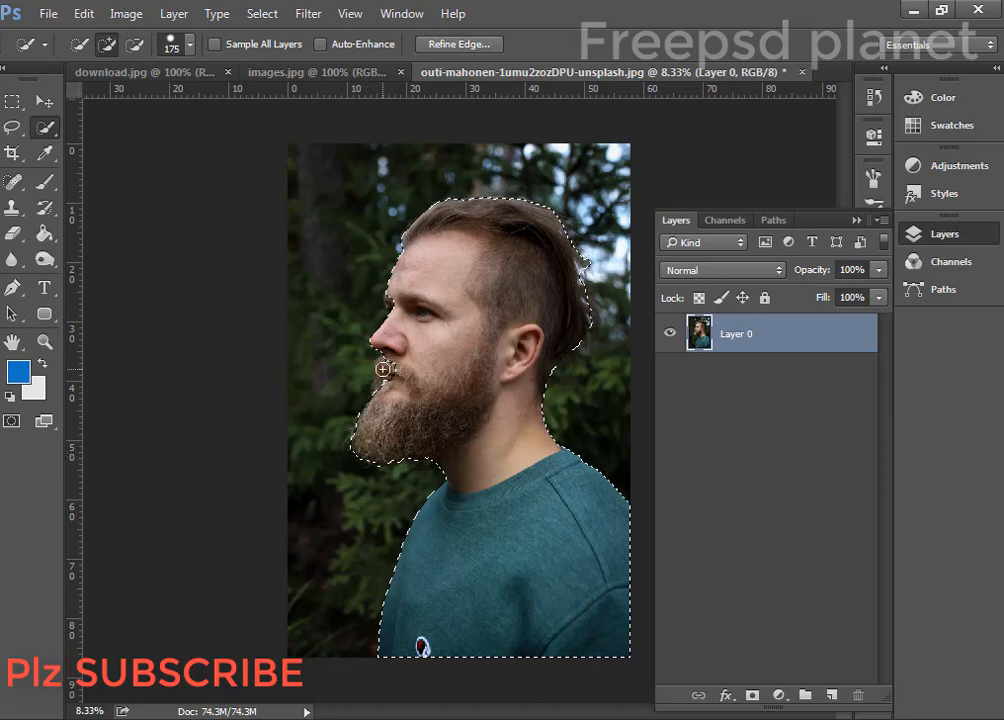
pyautogui.moveTo(382, 367); pyautogui.dragTo(390, 385)
pyautogui.click(404, 299)
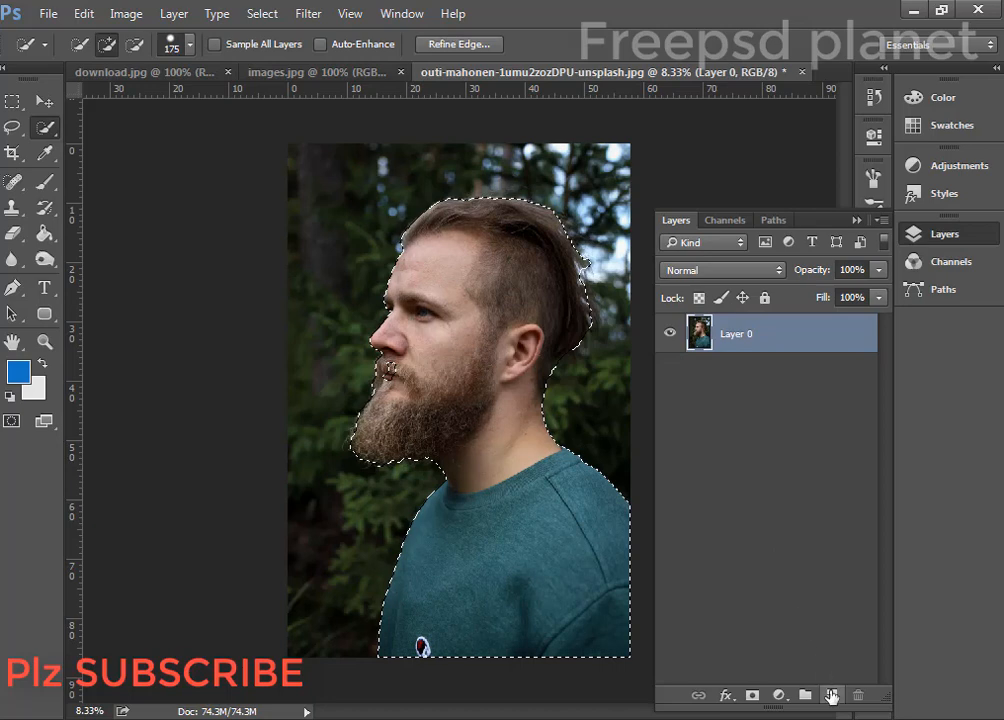
pyautogui.rightClick(446, 344)
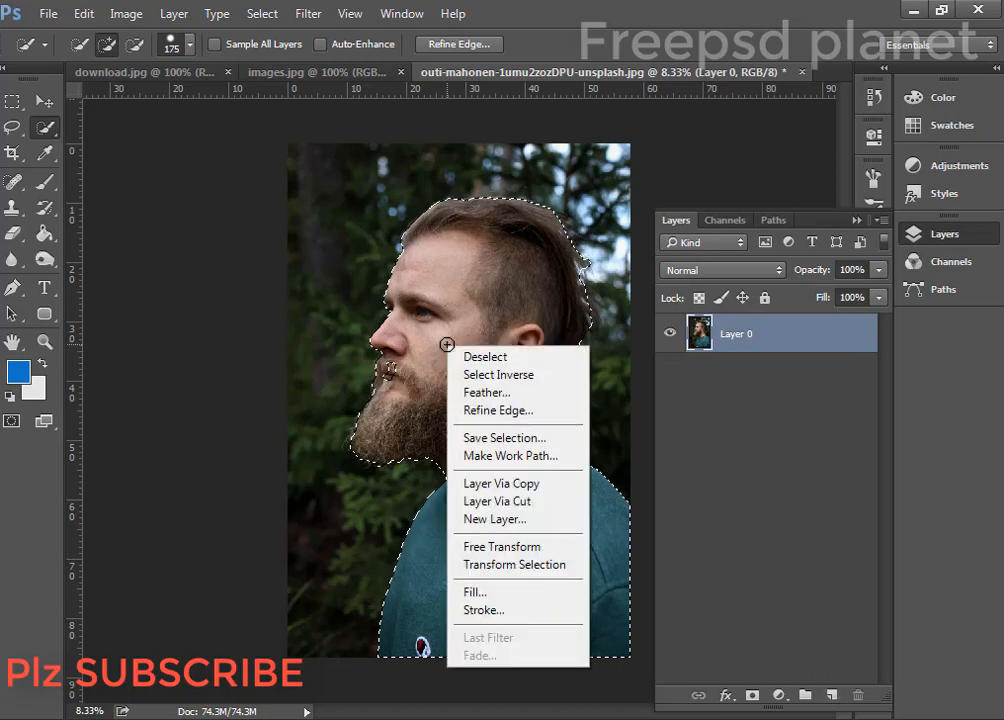
pyautogui.click(535, 485)
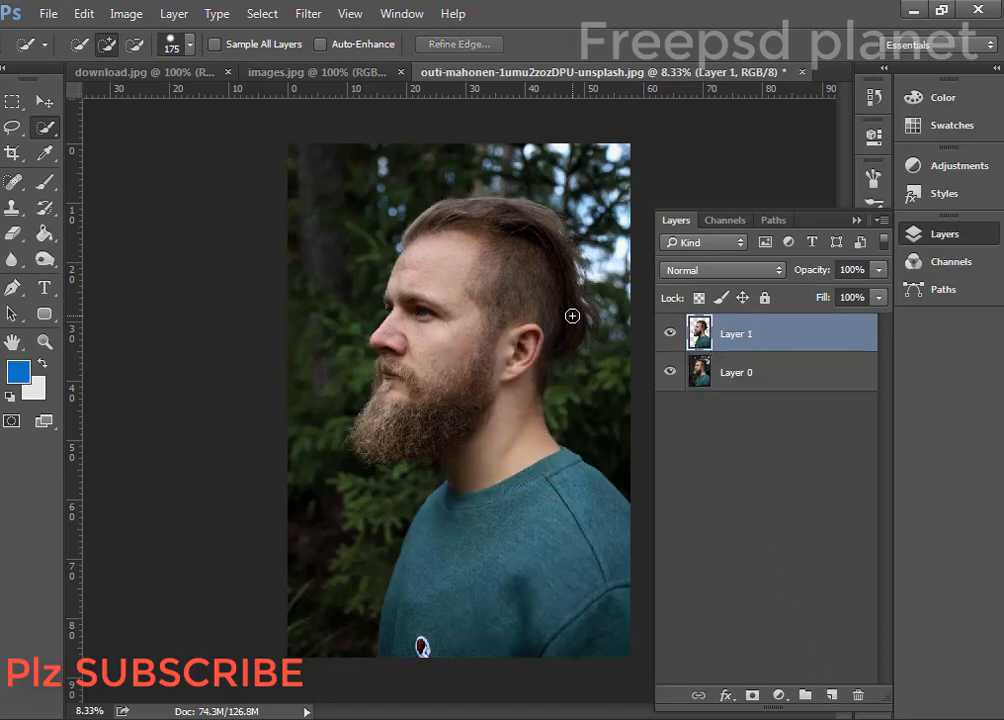
pyautogui.click(672, 373)
pyautogui.click(671, 374)
pyautogui.hotkey('ctrl', 'z')
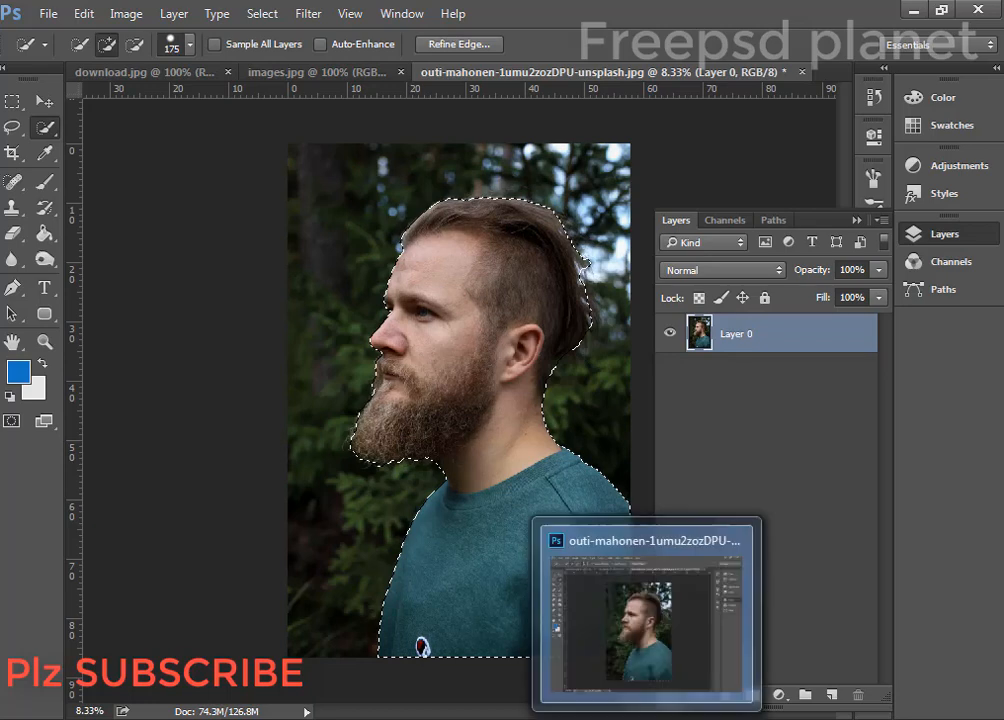
# Copy the selected man from Layer 0 onto a new layer with Layer Via Copy and make that layer active.
pyautogui.rightClick(448, 346)
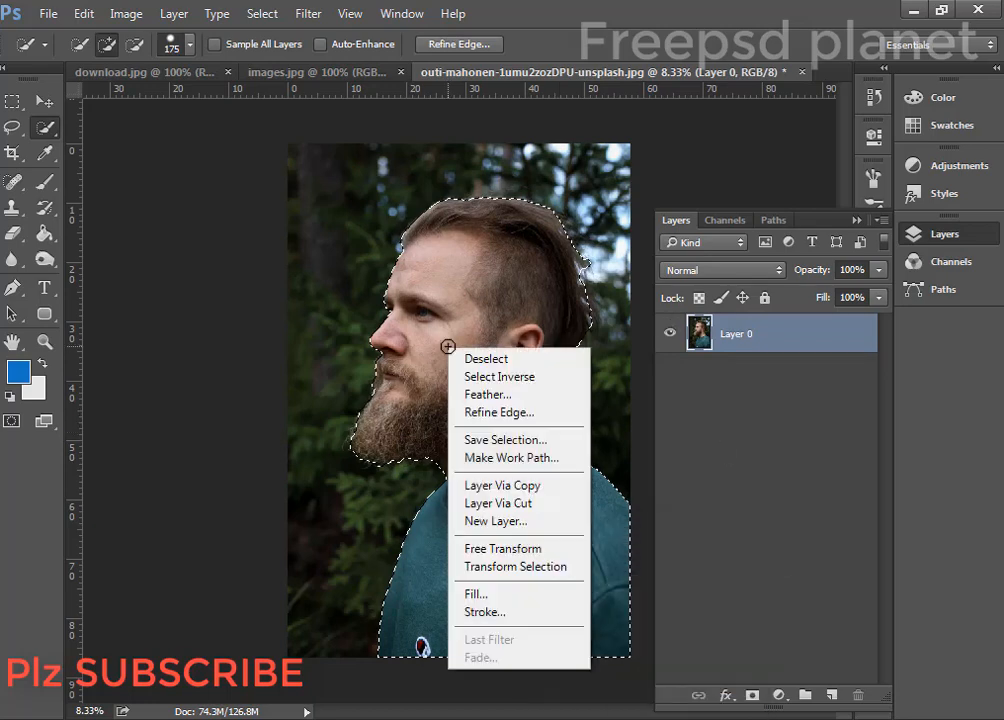
pyautogui.click(507, 487)
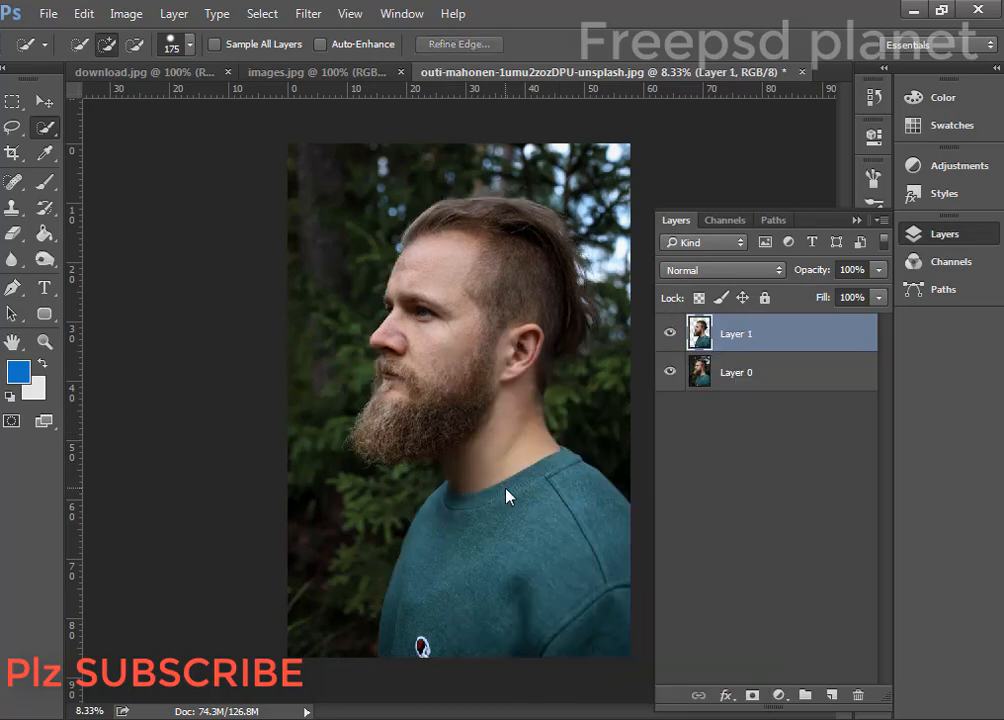
pyautogui.click(706, 376)
pyautogui.click(741, 338)
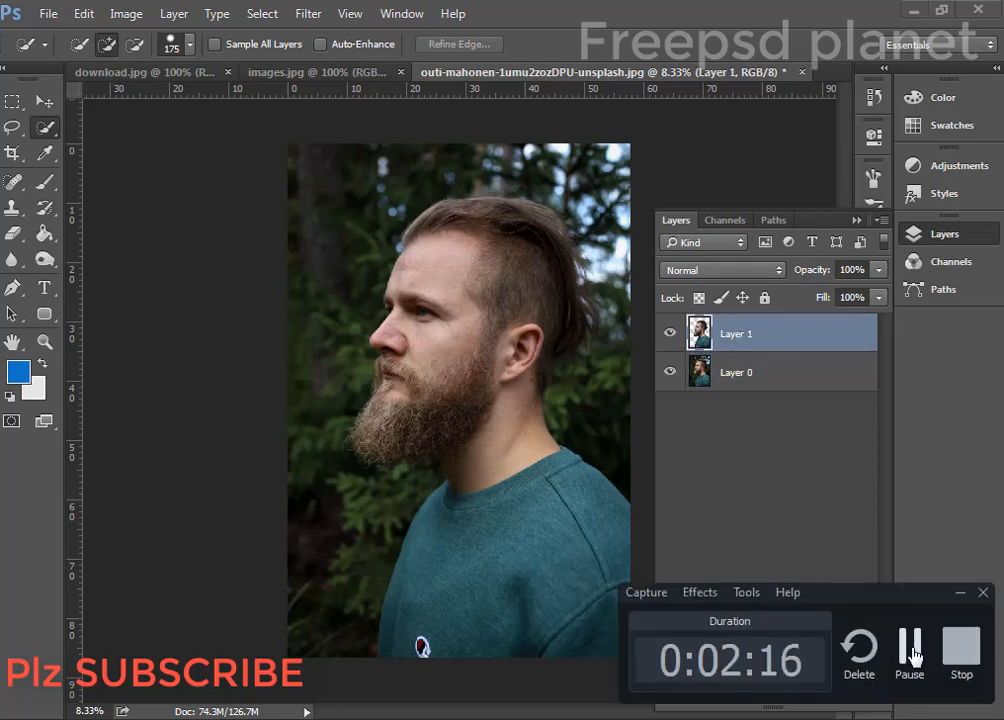
# Add a white Solid Color fill layer and place it directly beneath the cut-out man on Layer 1.
pyautogui.click(785, 697)
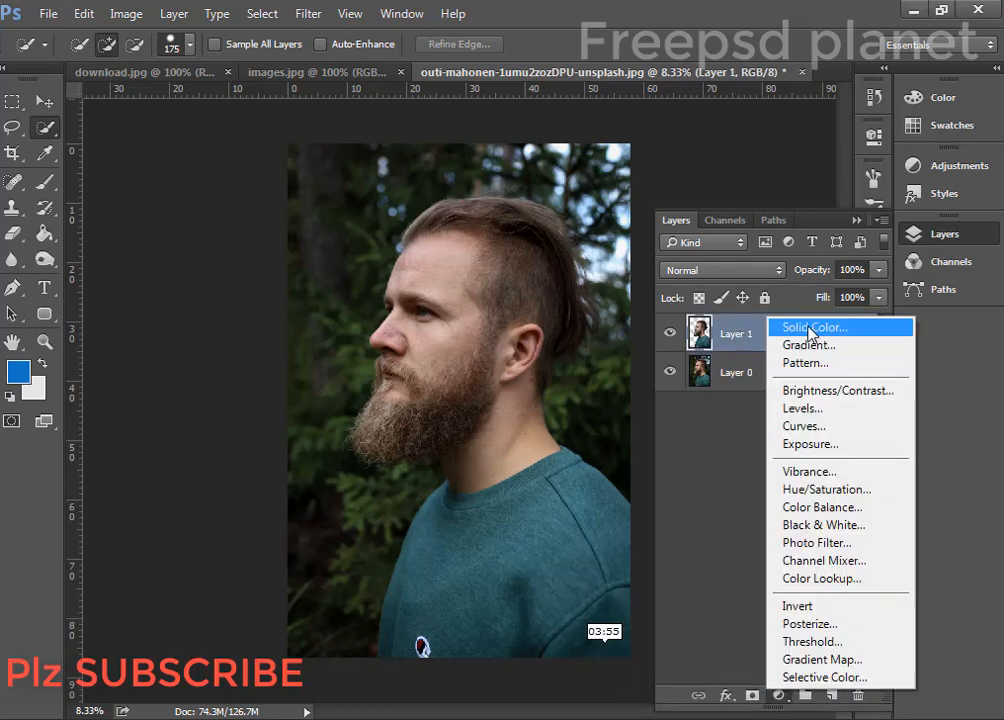
pyautogui.click(805, 327)
pyautogui.moveTo(446, 336); pyautogui.dragTo(345, 215)
pyautogui.click(800, 216)
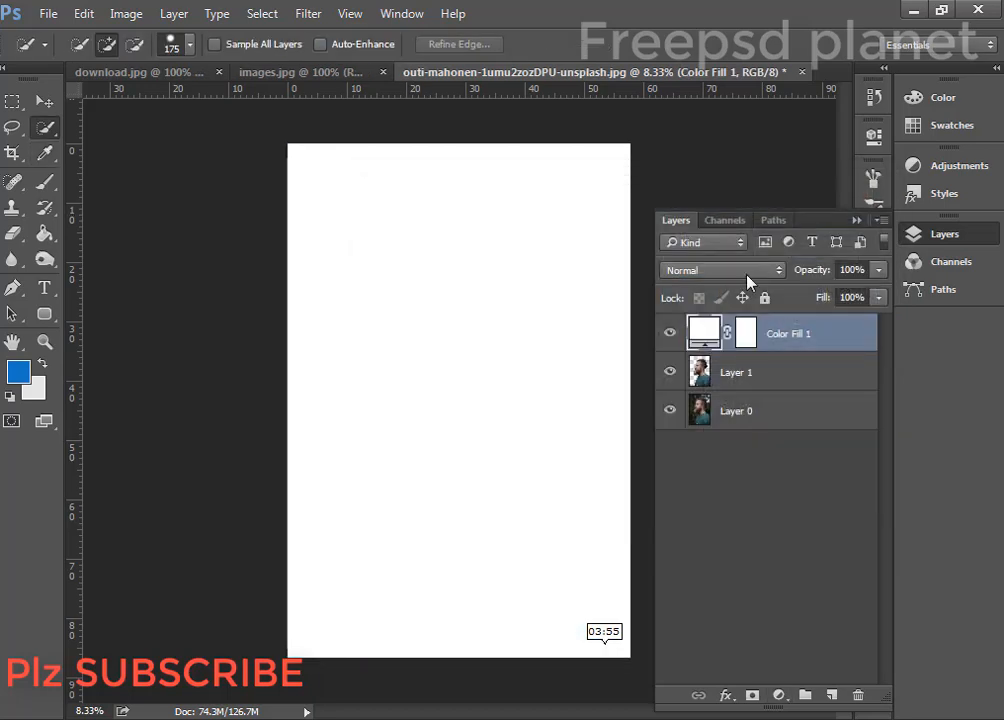
pyautogui.moveTo(790, 333); pyautogui.dragTo(812, 390)
pyautogui.click(813, 343)
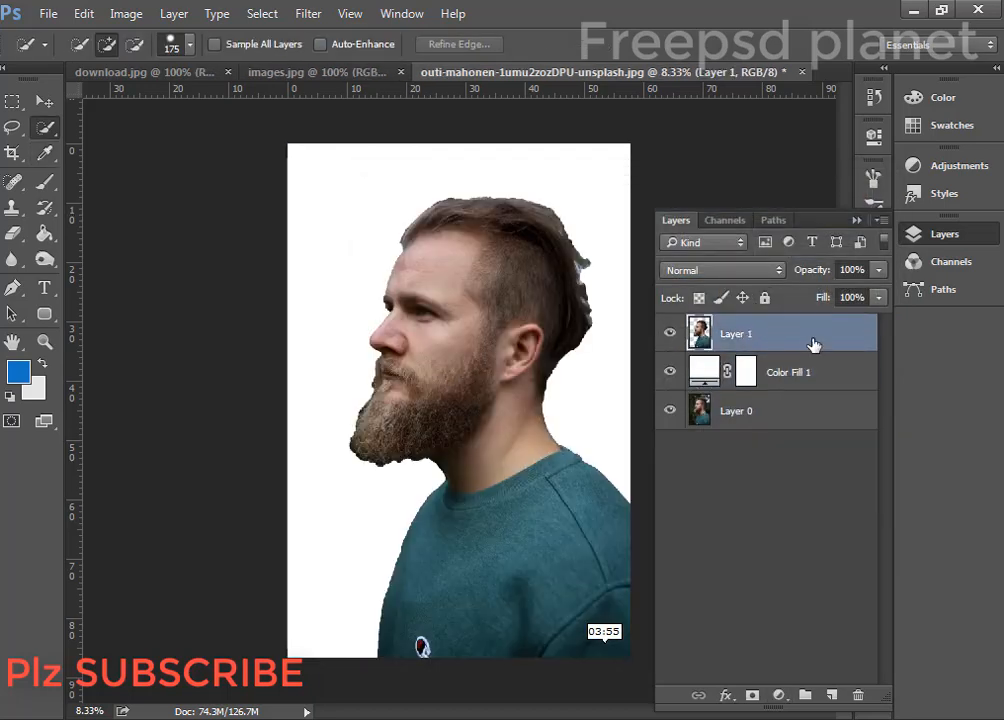
# Duplicate Layer 1 and desaturate the copy.
pyautogui.moveTo(818, 339); pyautogui.dragTo(832, 694)
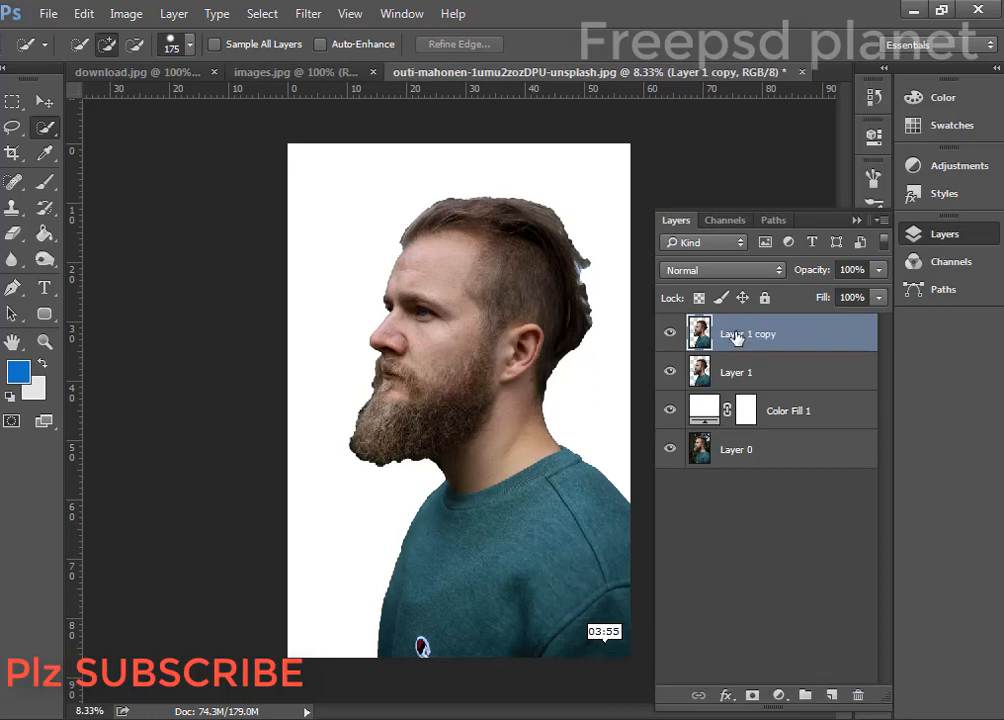
pyautogui.click(172, 13)
pyautogui.moveTo(128, 13)
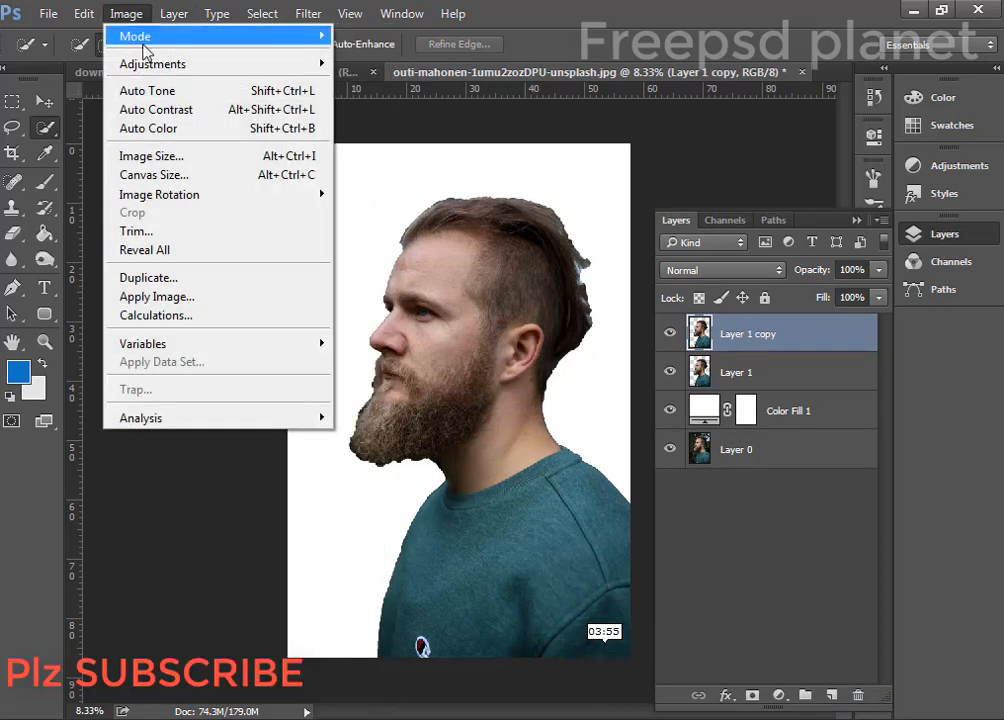
pyautogui.moveTo(148, 64)
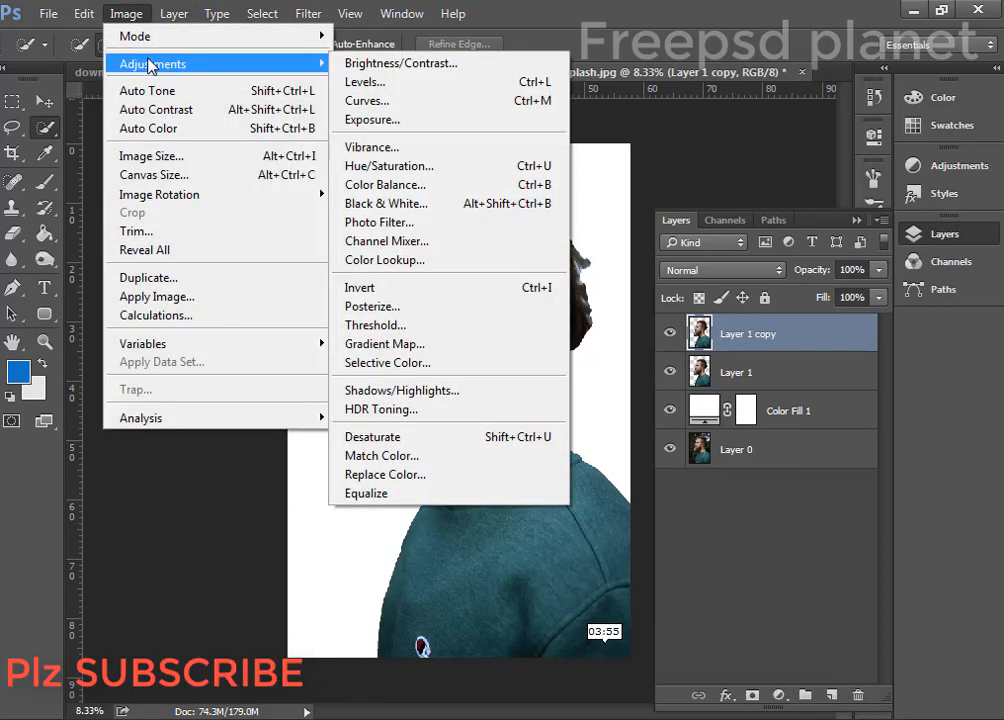
pyautogui.click(404, 440)
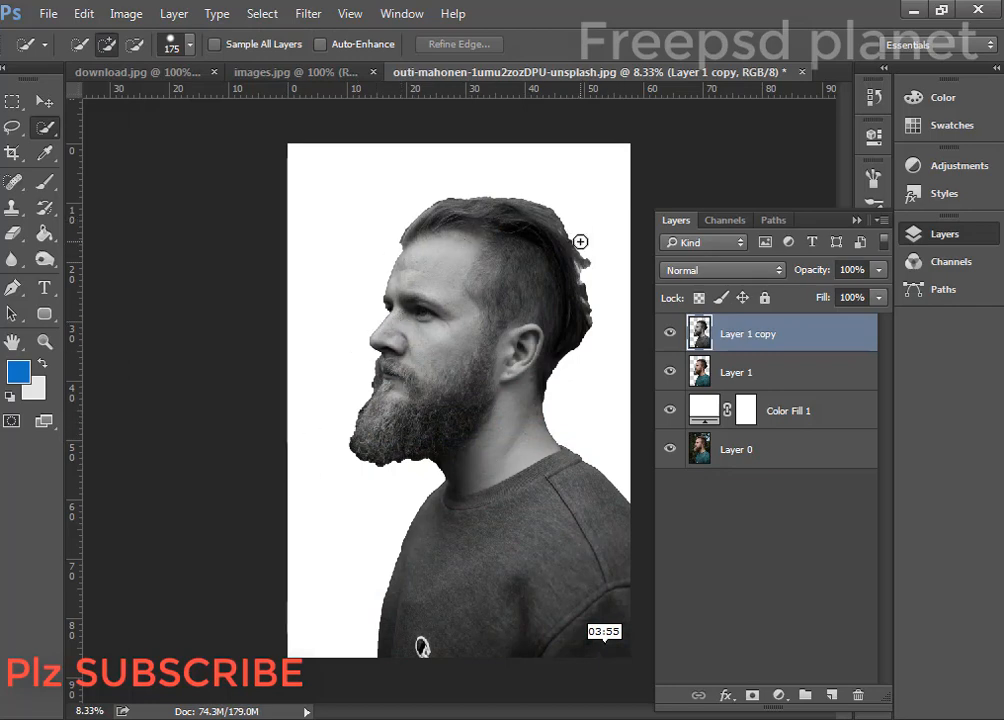
pyautogui.press('F9')
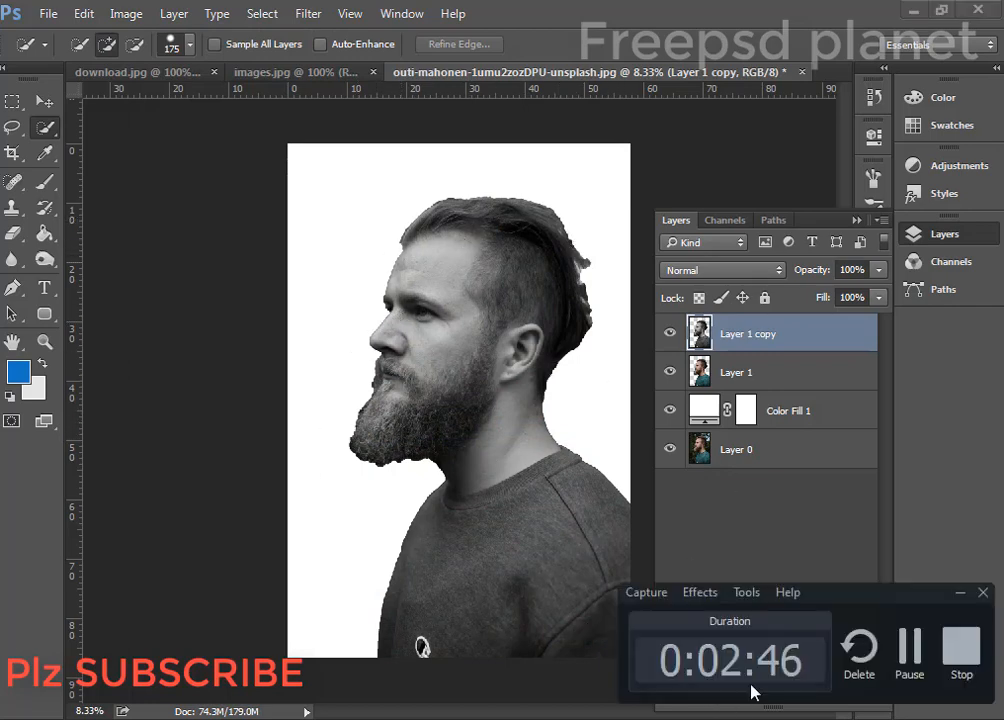
pyautogui.press('F9')
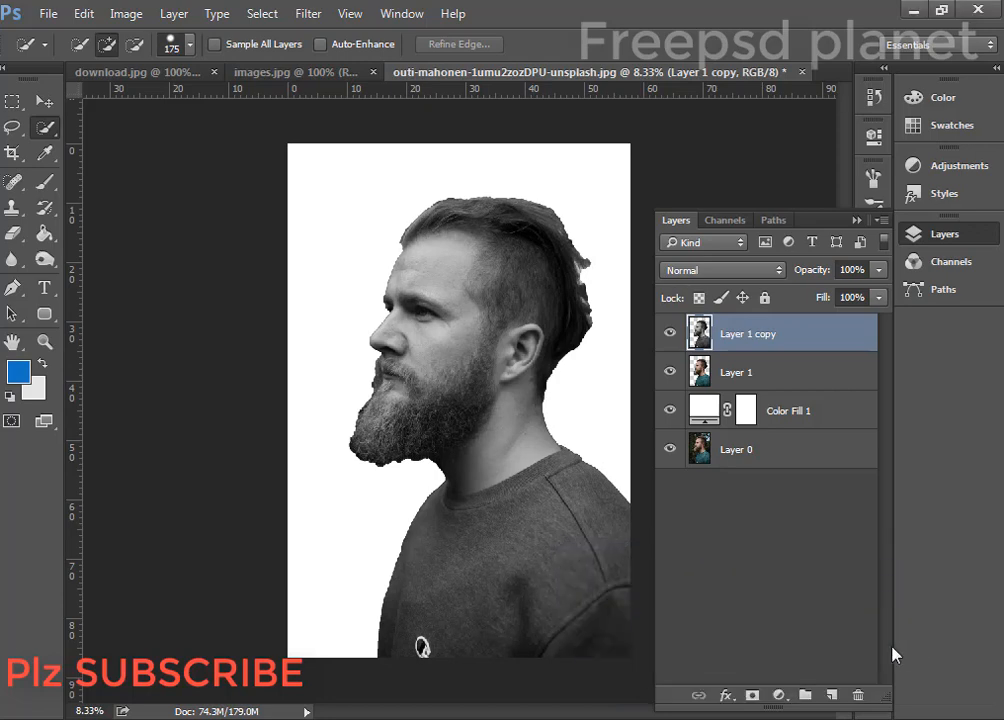
# Open the Filter Gallery for the desaturated copy and choose the Torn Edges filter from the Sketch category.
pyautogui.click(308, 13)
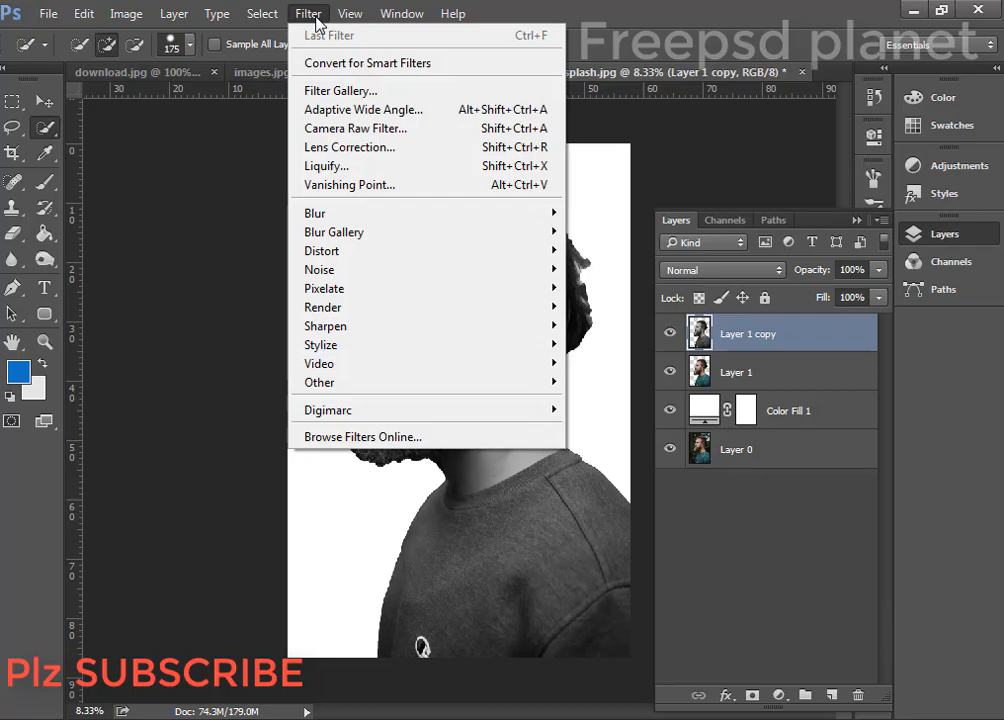
pyautogui.click(332, 92)
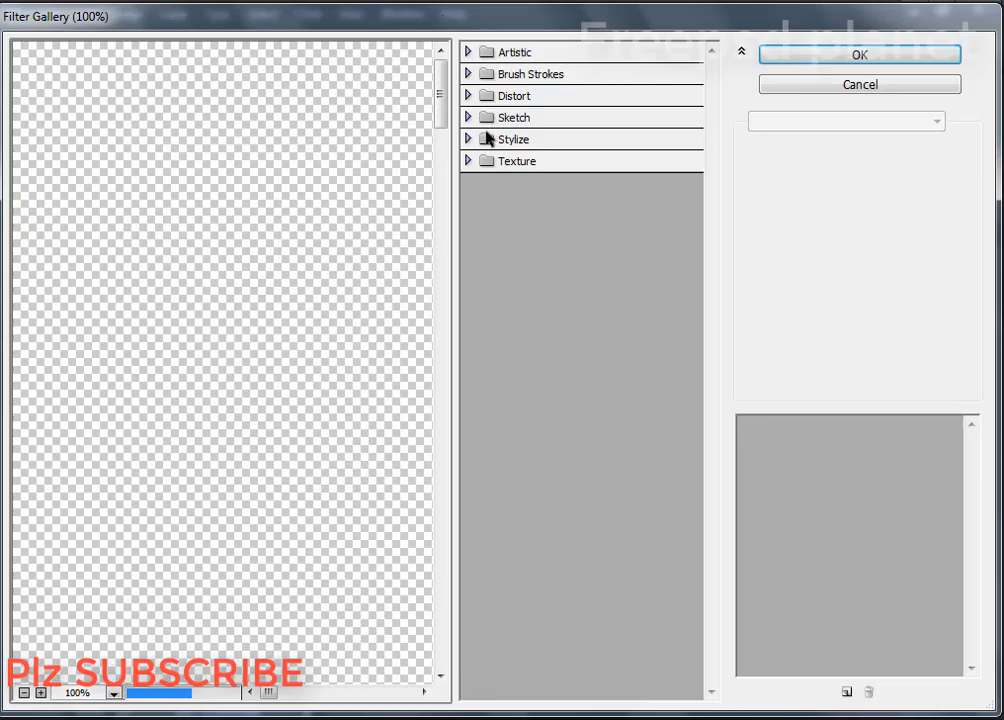
pyautogui.moveTo(381, 18); pyautogui.dragTo(865, 70)
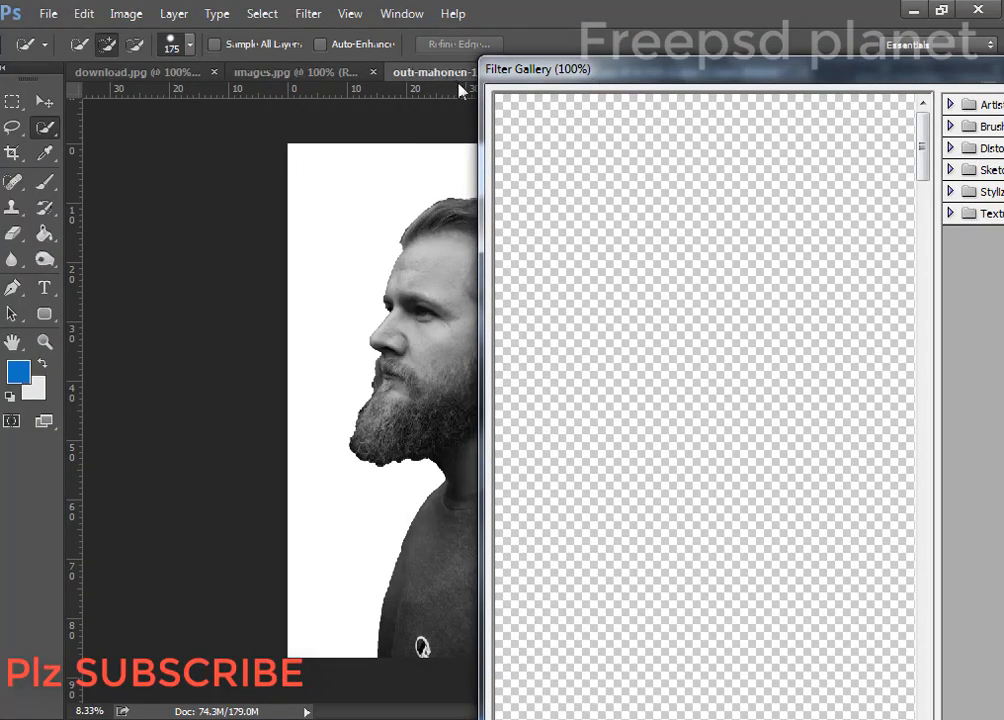
pyautogui.moveTo(480, 118); pyautogui.dragTo(663, 162)
pyautogui.moveTo(755, 60); pyautogui.dragTo(757, 341)
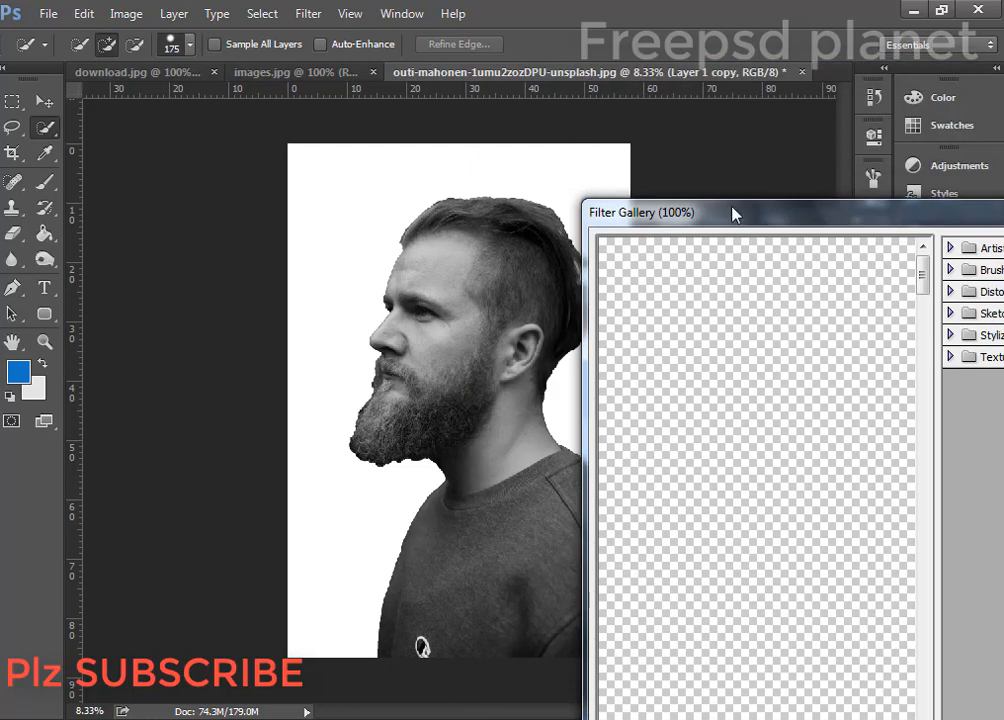
pyautogui.moveTo(733, 213); pyautogui.dragTo(688, 95)
pyautogui.click(862, 182)
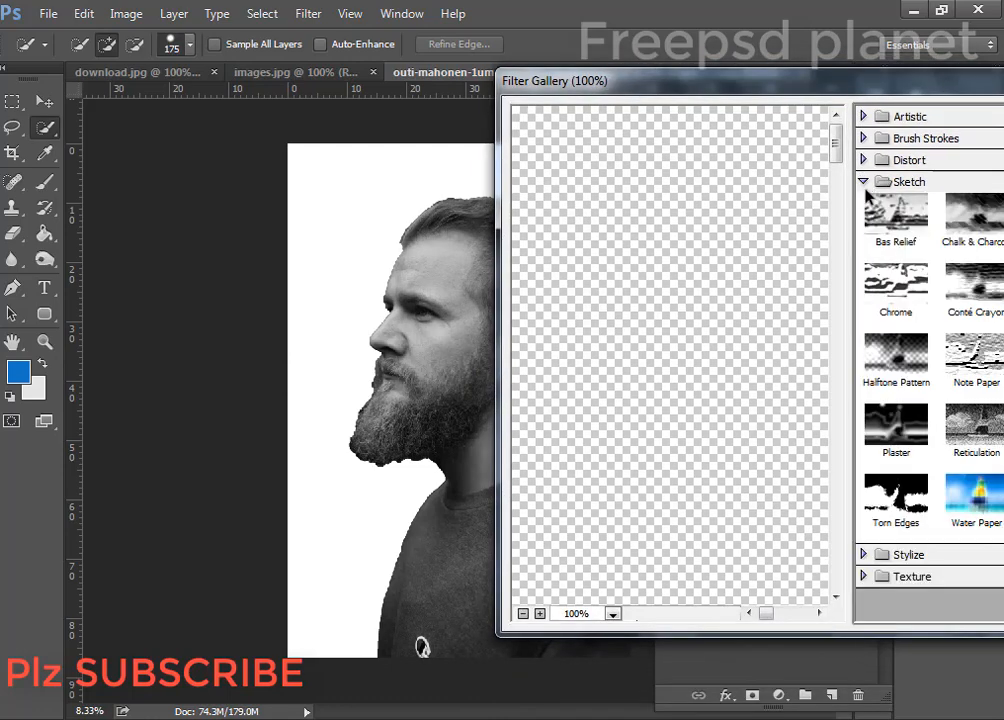
pyautogui.click(896, 500)
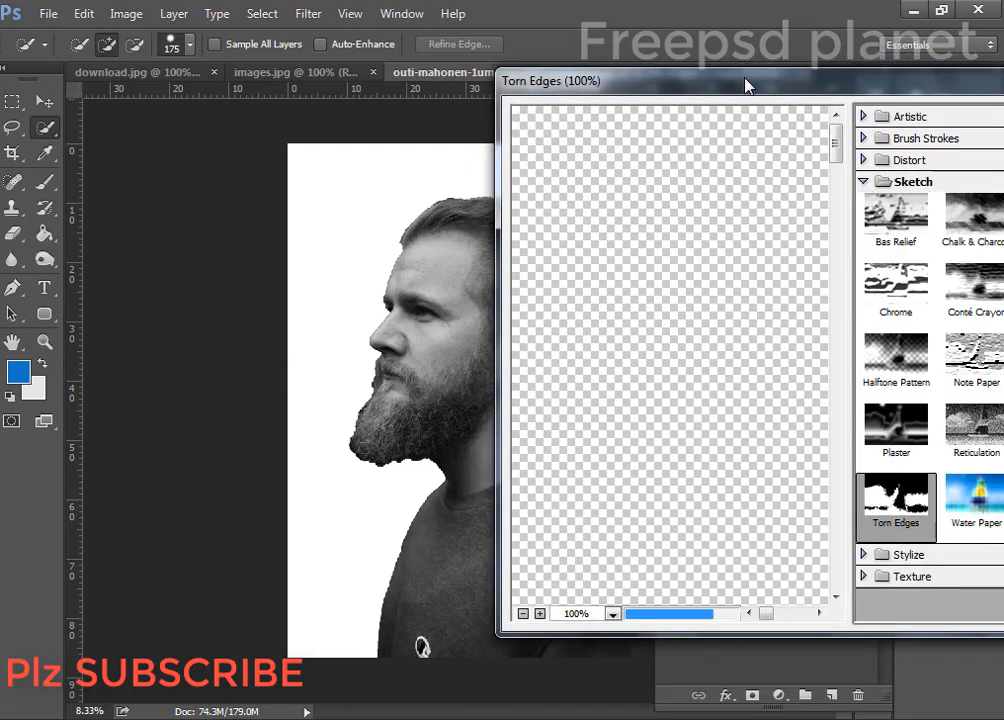
# Set the Torn Edges Image Balance to 8.
pyautogui.moveTo(746, 83); pyautogui.dragTo(480, 105)
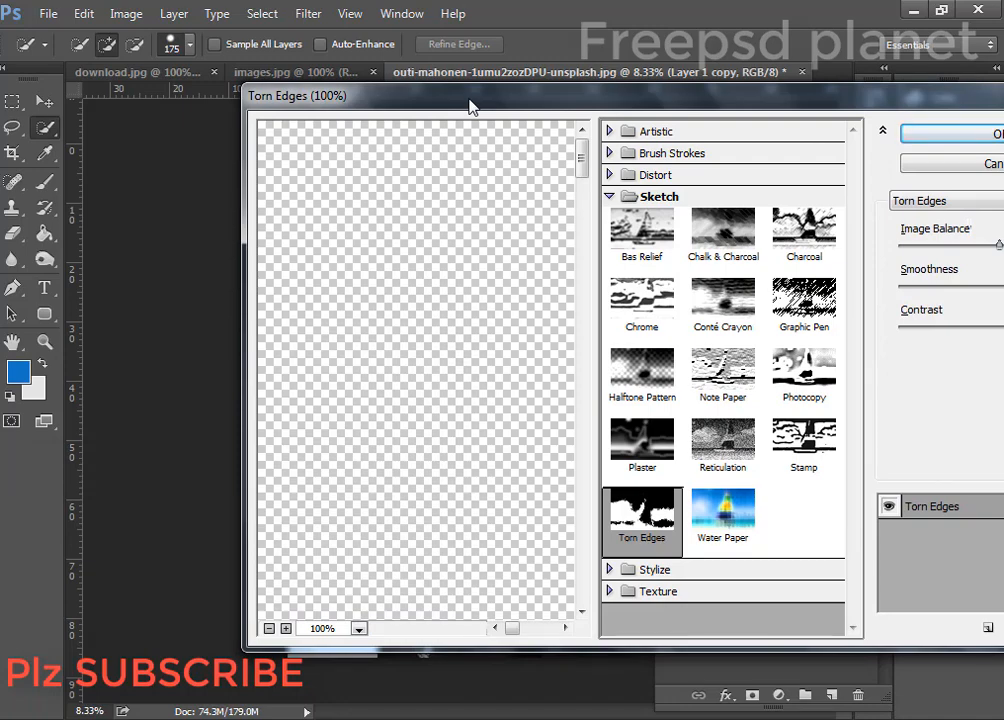
pyautogui.moveTo(470, 102); pyautogui.dragTo(298, 262)
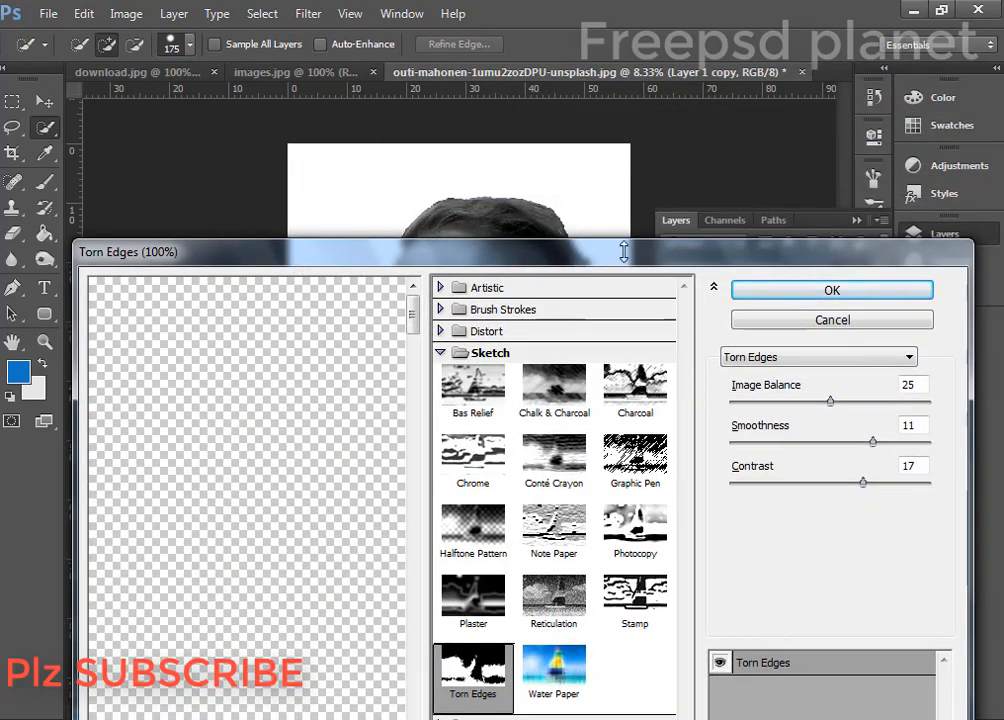
pyautogui.moveTo(624, 252); pyautogui.dragTo(580, 510)
pyautogui.moveTo(786, 660); pyautogui.dragTo(718, 662)
pyautogui.moveTo(577, 521); pyautogui.dragTo(603, 88)
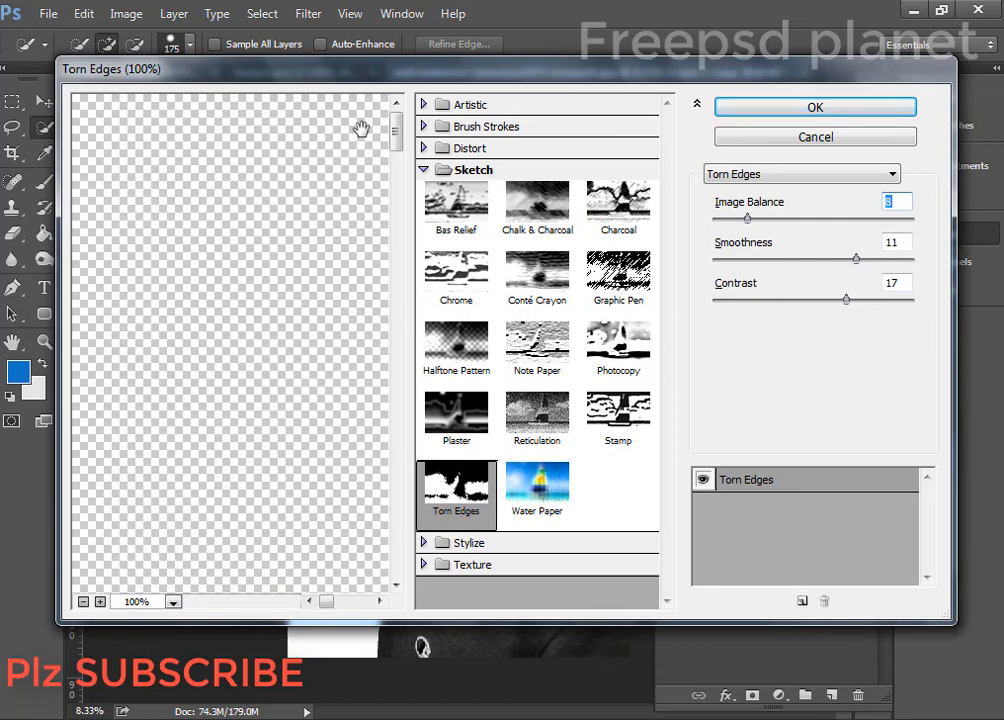
# Examine the Torn Edges effect across the whole portrait in the preview, enlarging the filter window and zooming to 12.5%.
pyautogui.moveTo(356, 77); pyautogui.dragTo(494, 117)
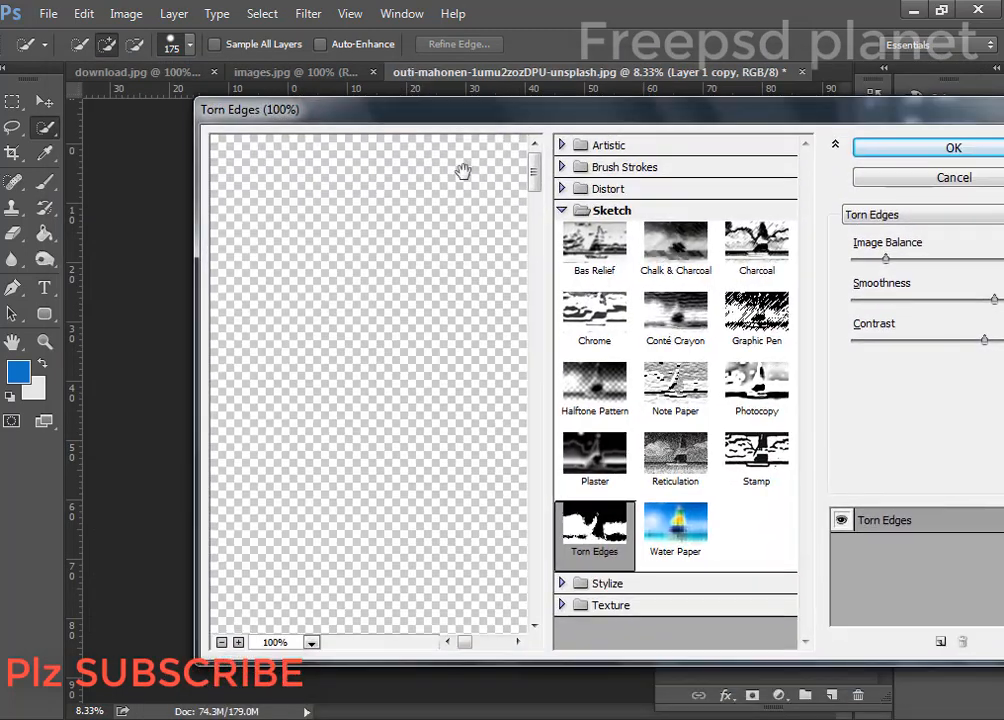
pyautogui.click(222, 642)
pyautogui.click(222, 642)
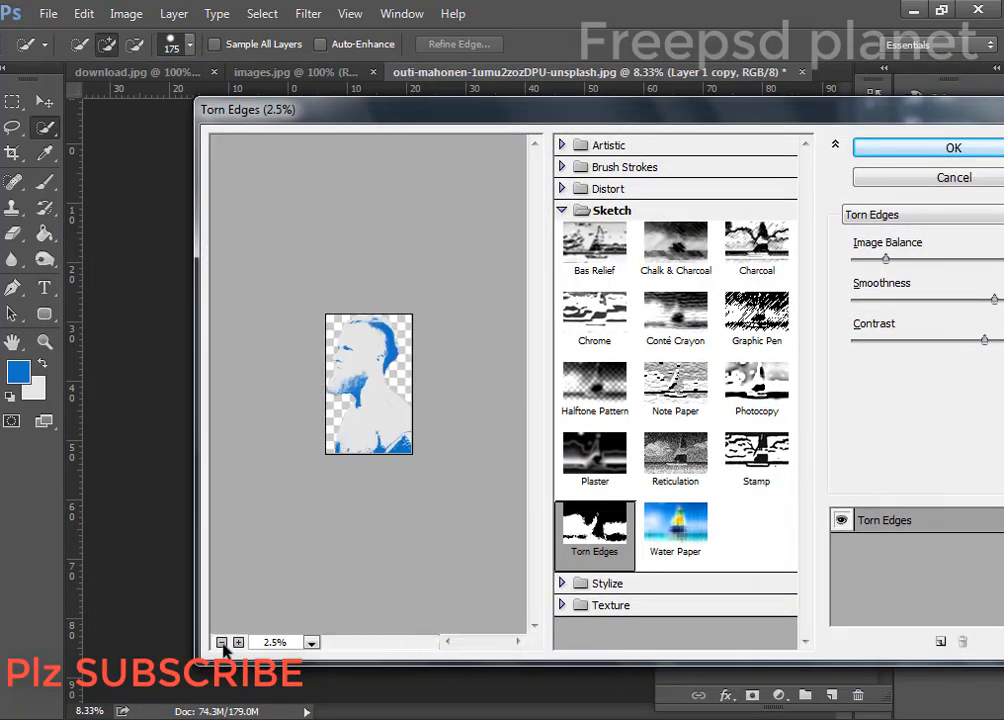
pyautogui.click(311, 642)
pyautogui.click(309, 641)
pyautogui.click(238, 642)
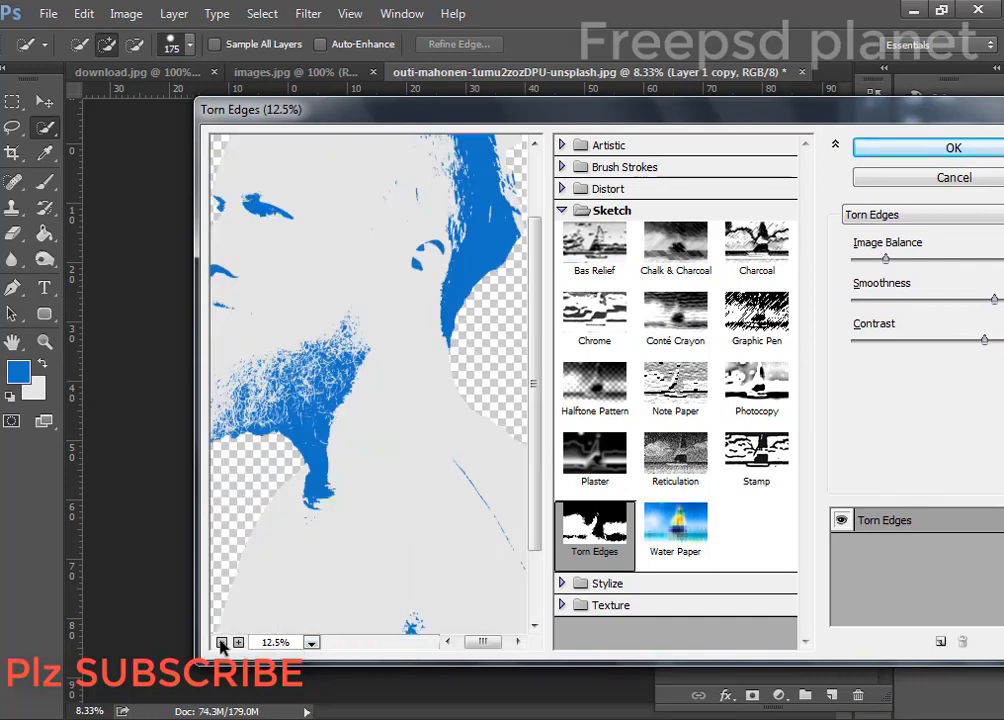
pyautogui.click(222, 642)
pyautogui.click(312, 643)
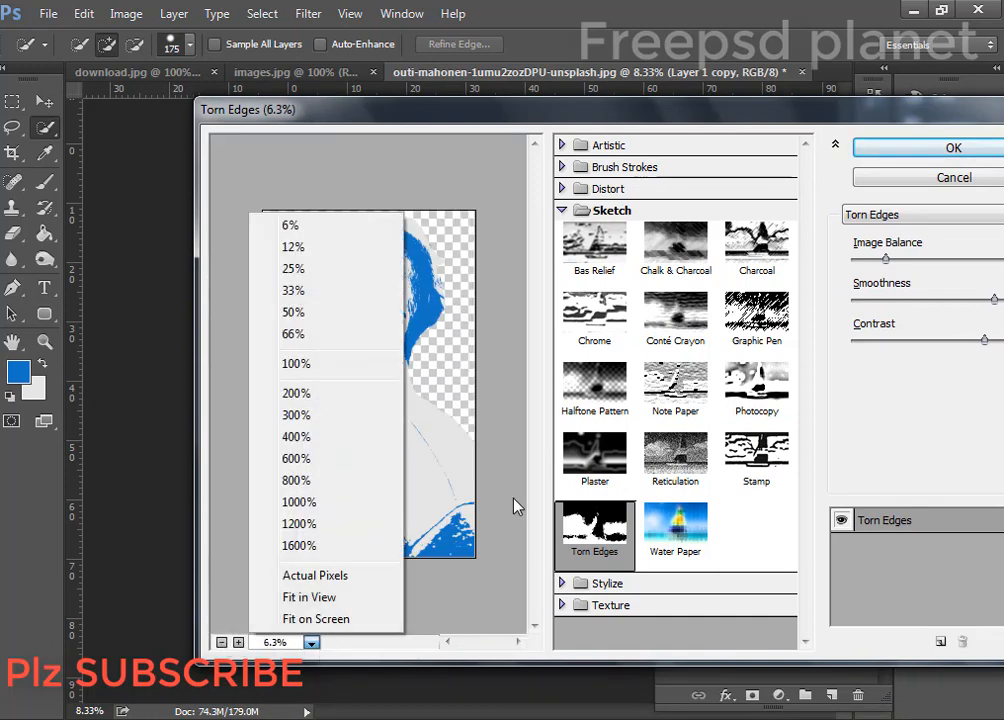
pyautogui.click(312, 643)
pyautogui.click(312, 643)
pyautogui.click(312, 643)
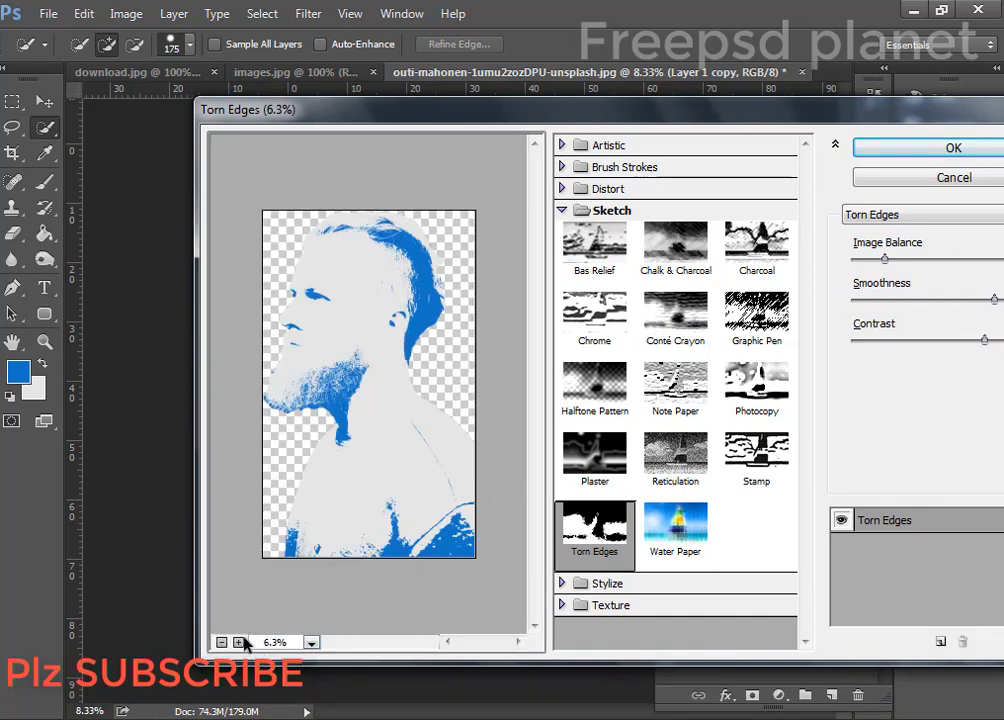
pyautogui.click(238, 642)
pyautogui.click(222, 642)
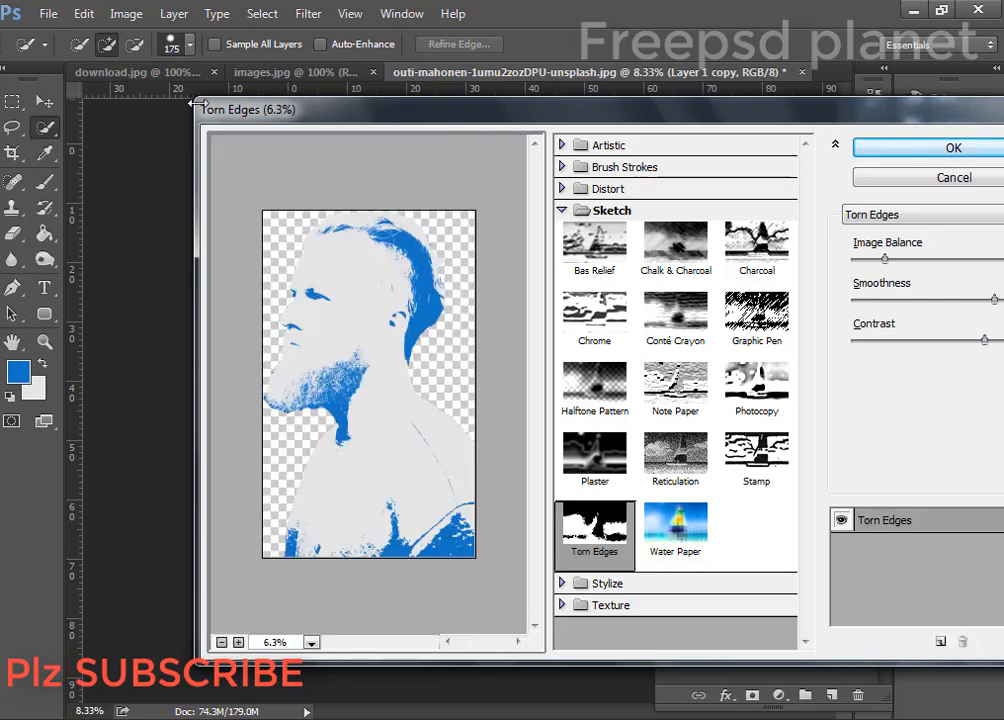
pyautogui.moveTo(197, 104); pyautogui.dragTo(2, 4)
pyautogui.click(238, 642)
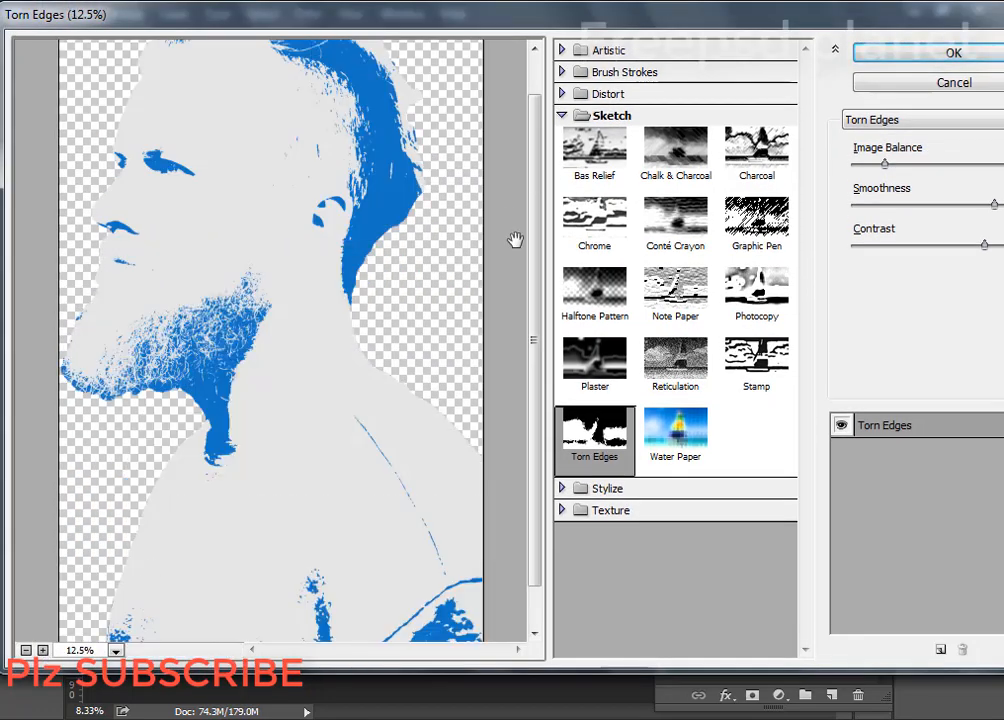
# Set Torn Edges to Image Balance 17, Smoothness 10 and Contrast 4, and apply the filter to the portrait copy.
pyautogui.moveTo(515, 240); pyautogui.dragTo(443, 343)
pyautogui.moveTo(799, 21); pyautogui.dragTo(781, 122)
pyautogui.moveTo(872, 265); pyautogui.dragTo(892, 268)
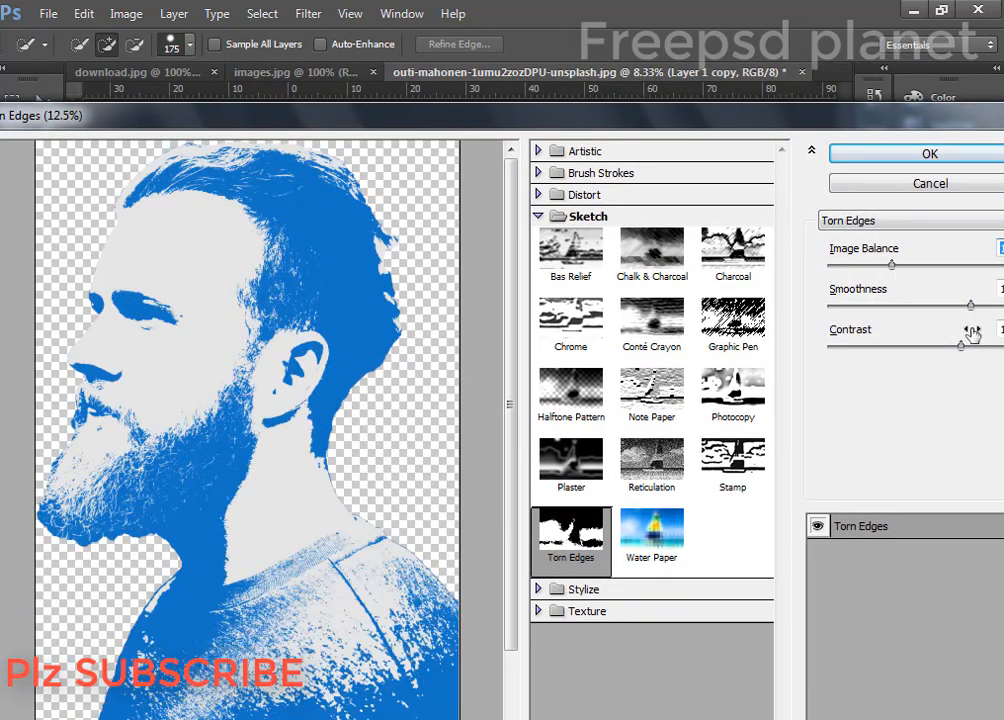
pyautogui.moveTo(960, 345); pyautogui.dragTo(897, 350)
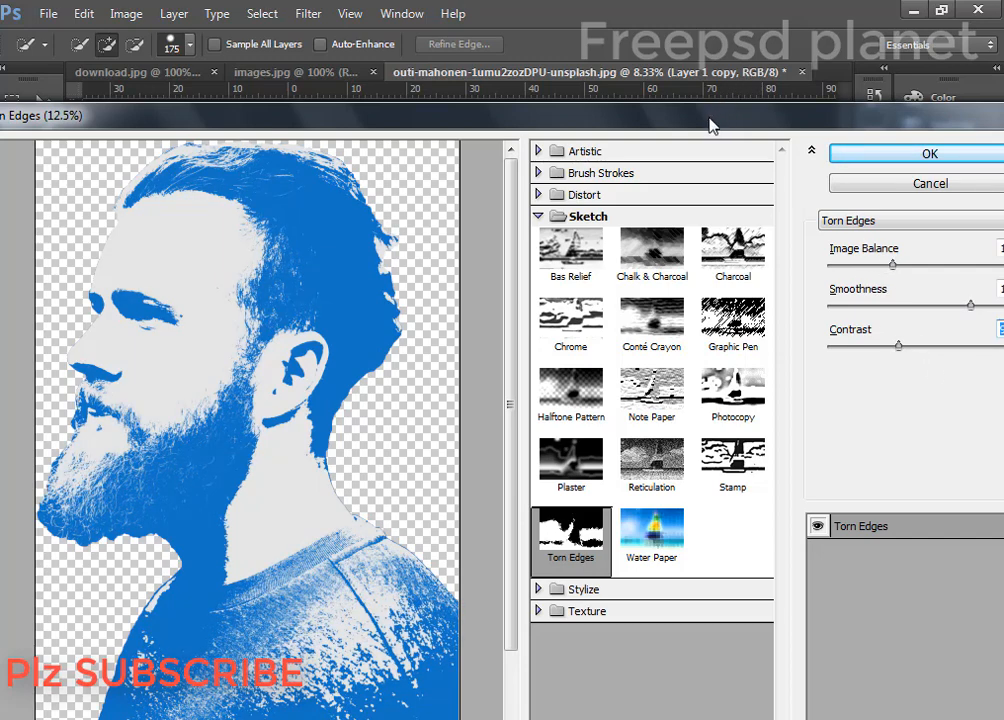
pyautogui.moveTo(710, 125); pyautogui.dragTo(682, 131)
pyautogui.moveTo(864, 271)
pyautogui.mouseDown()
pyautogui.moveTo(972, 281)
pyautogui.moveTo(975, 272)
pyautogui.moveTo(881, 278)
pyautogui.mouseUp()
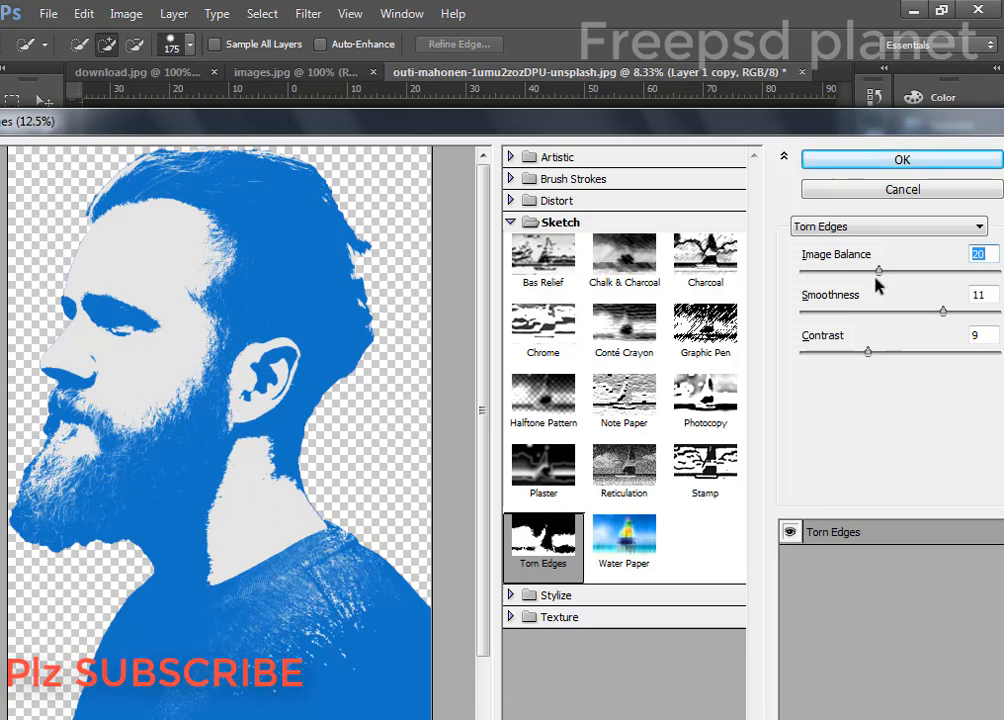
pyautogui.moveTo(875, 279); pyautogui.dragTo(868, 270)
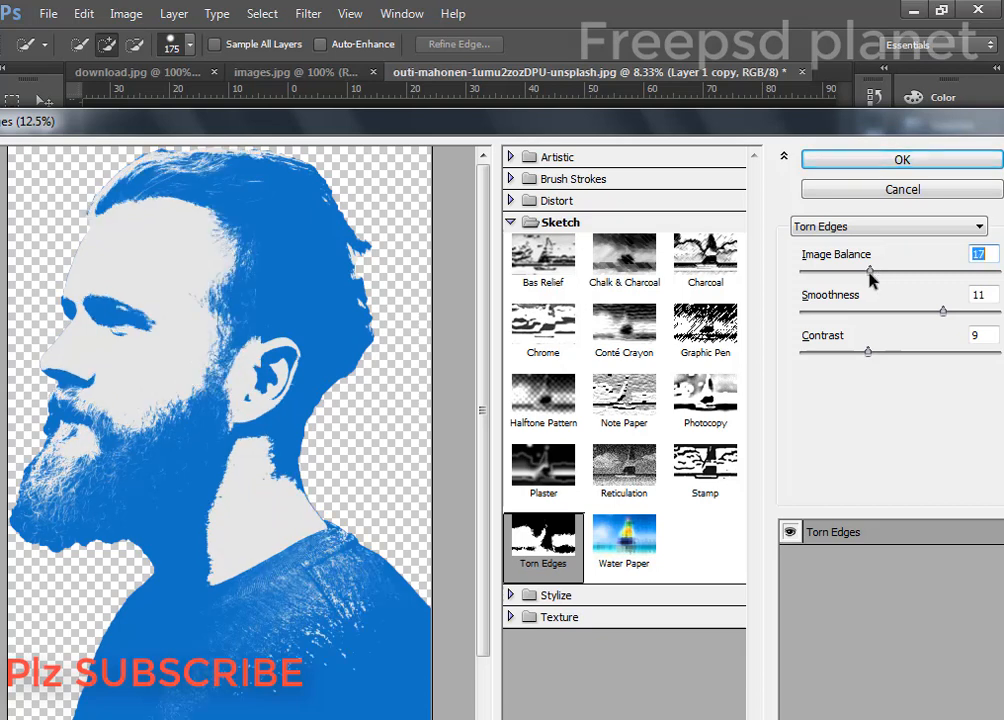
pyautogui.click(937, 313)
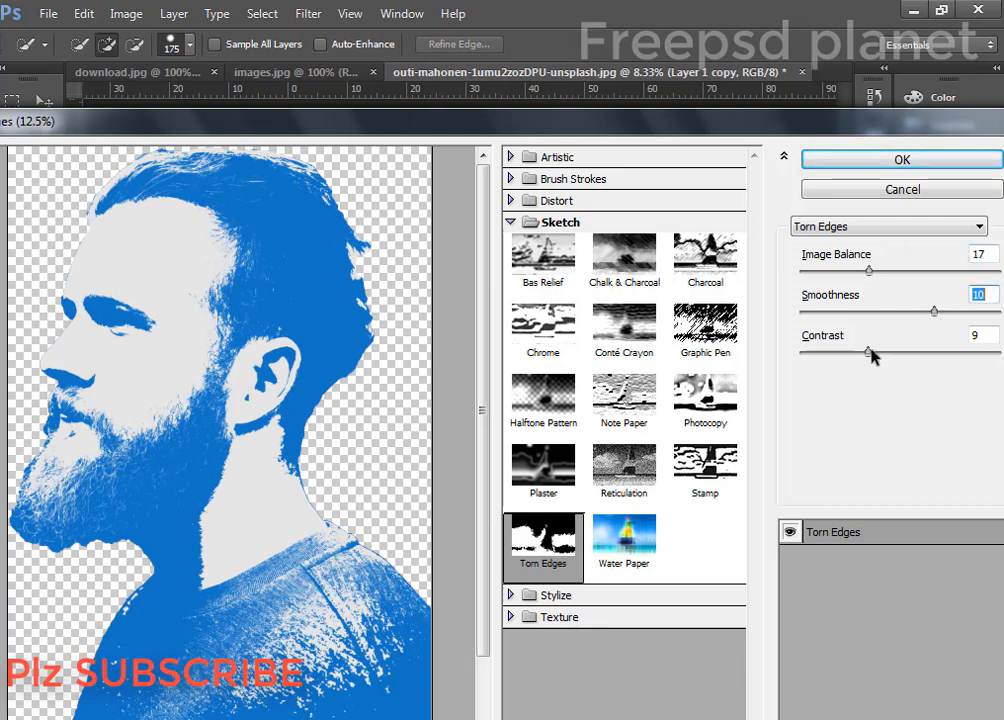
pyautogui.moveTo(870, 353); pyautogui.dragTo(853, 355)
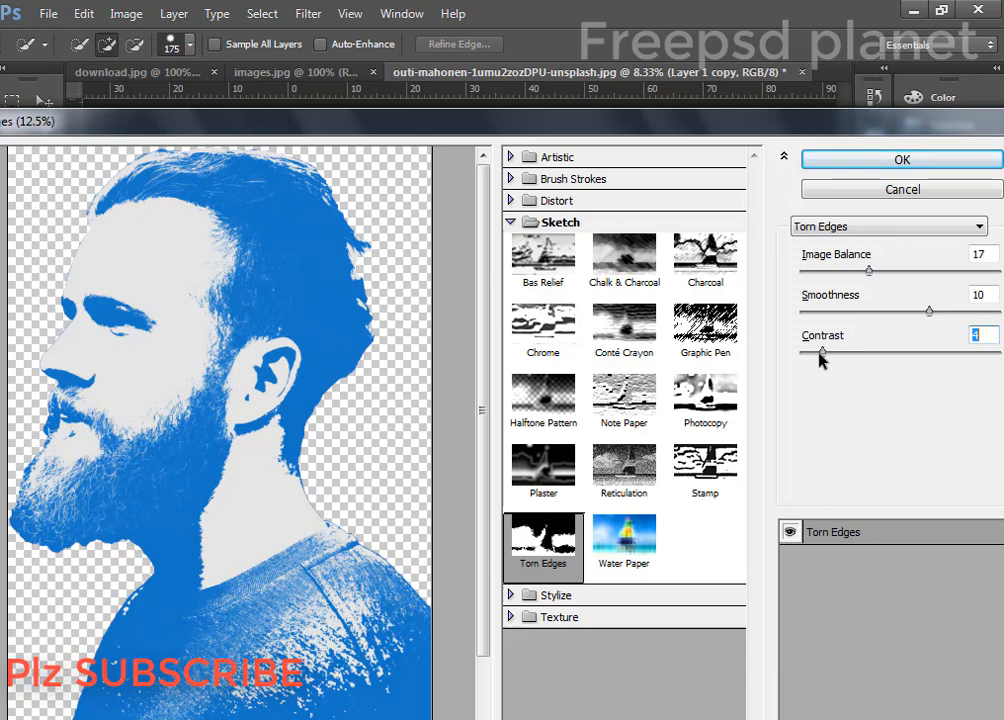
pyautogui.click(876, 161)
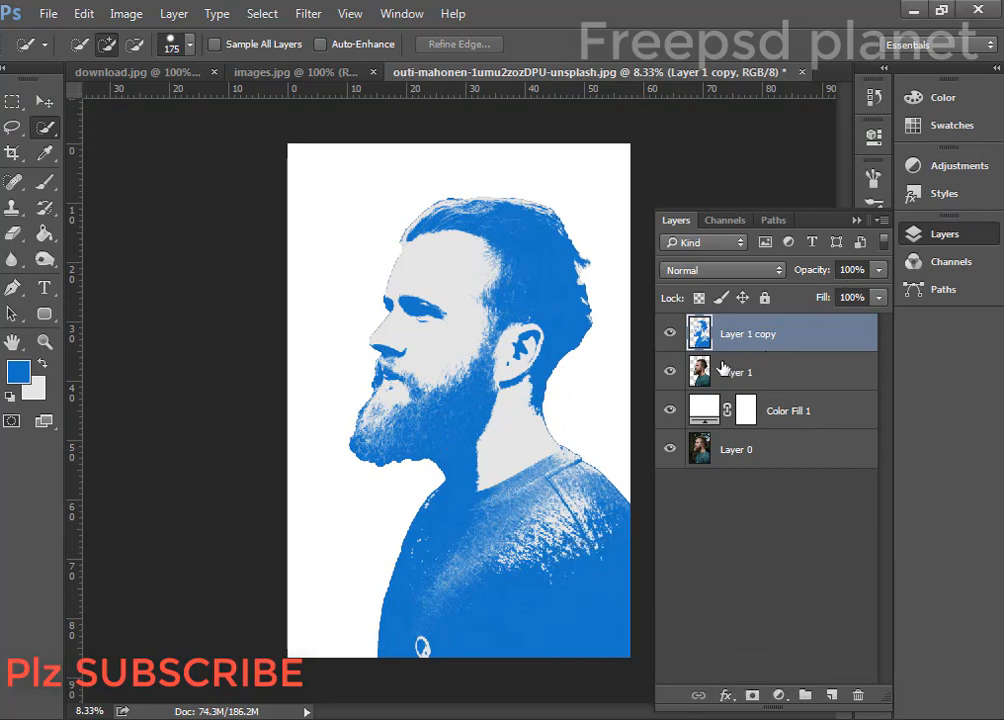
# Load the outline of Layer 1 copy as a selection and set the Brush to 100% opacity and 100% flow.
pyautogui.keyDown('ctrl'); pyautogui.click(701, 342); pyautogui.keyUp('ctrl')
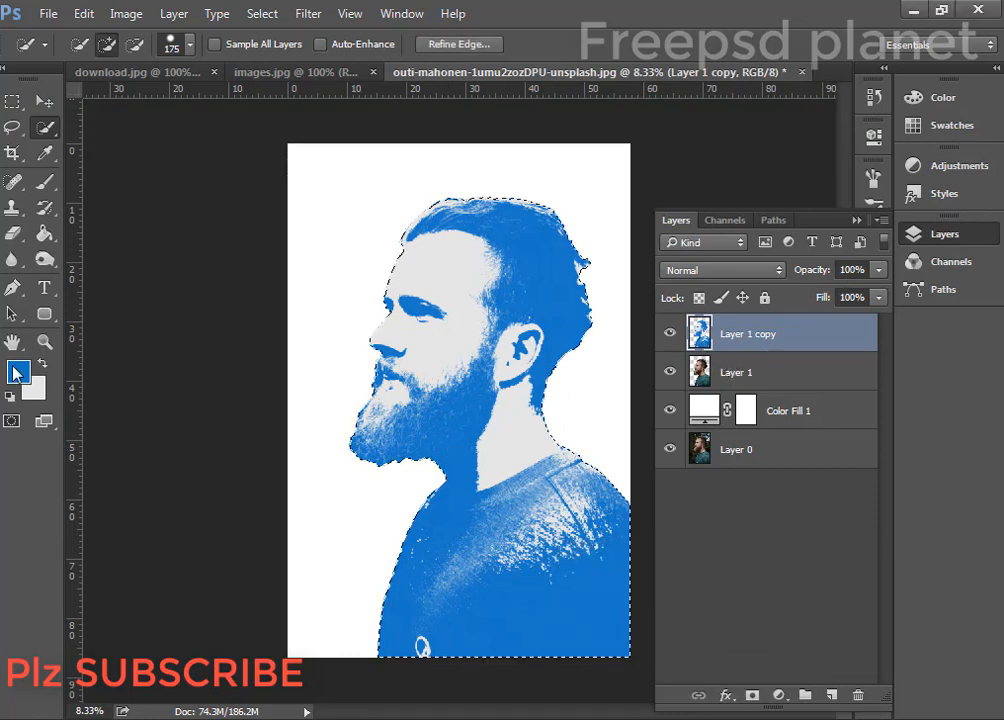
pyautogui.press('b')
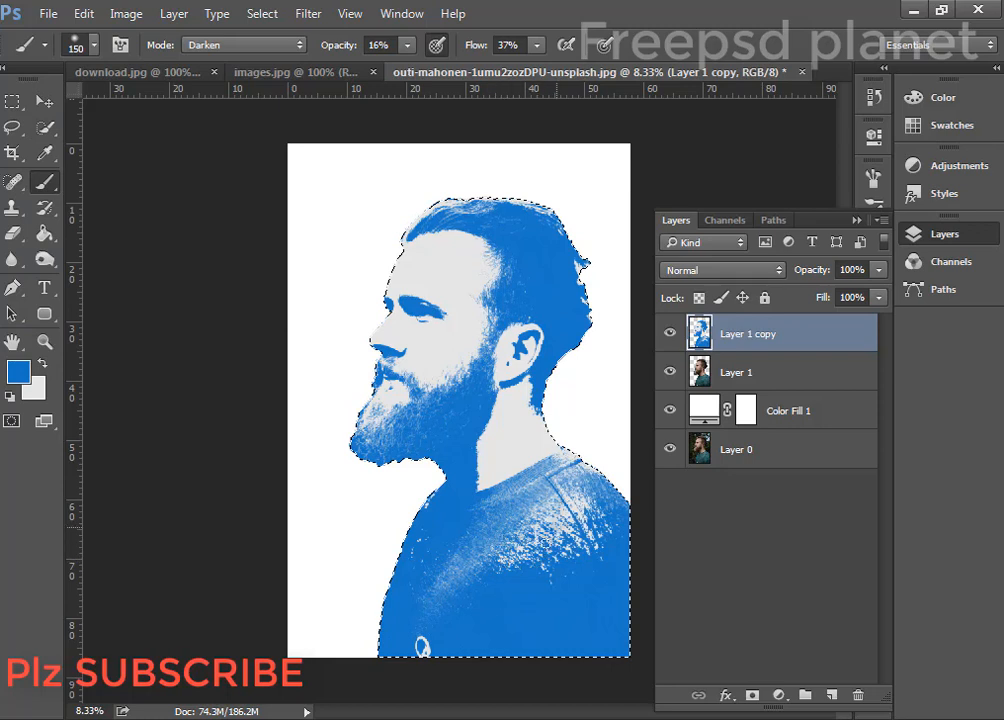
pyautogui.click(407, 45)
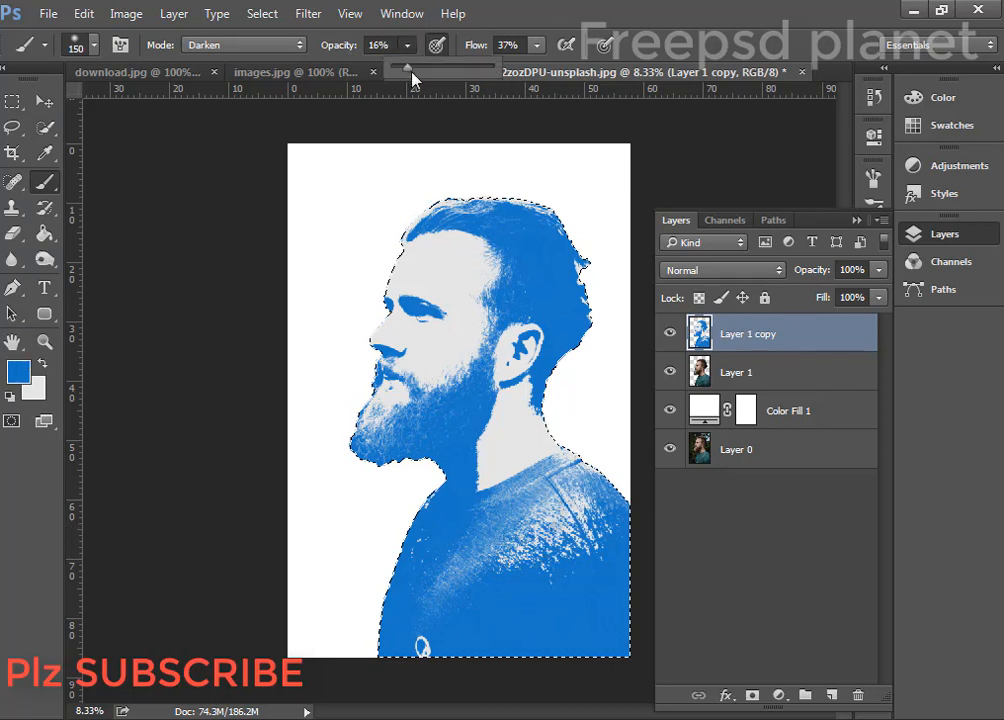
pyautogui.click(536, 45)
pyautogui.click(750, 8)
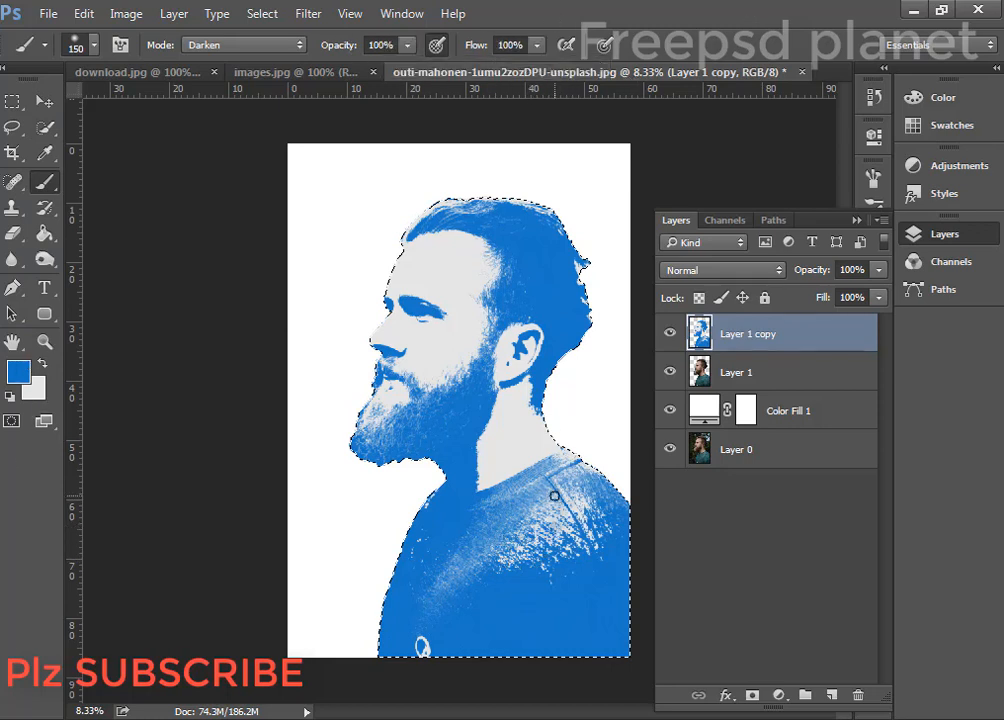
# Paint over the pale texture on the shirt in solid blue with a 700 px brush.
pyautogui.press(']')
pyautogui.press(']')
pyautogui.press(']')
pyautogui.press(']')
pyautogui.press(']')
pyautogui.moveTo(466, 513)
pyautogui.mouseDown()
pyautogui.moveTo(574, 495)
pyautogui.moveTo(529, 557)
pyautogui.moveTo(473, 594)
pyautogui.moveTo(450, 567)
pyautogui.moveTo(442, 520)
pyautogui.moveTo(408, 600)
pyautogui.moveTo(450, 509)
pyautogui.moveTo(462, 591)
pyautogui.moveTo(604, 530)
pyautogui.moveTo(585, 464)
pyautogui.moveTo(531, 514)
pyautogui.mouseUp()
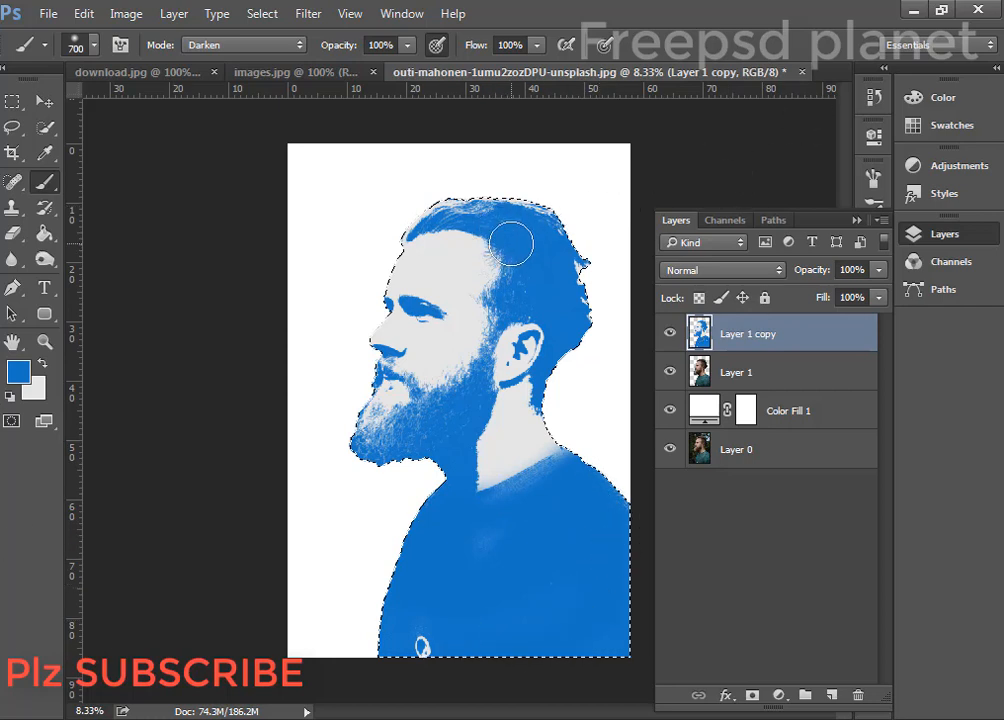
# Paint the pale streaks in the hair and the small mark at the shirt's lower edge blue with a 300 px brush.
pyautogui.press('[')
pyautogui.press('[')
pyautogui.press('[')
pyautogui.press('[')
pyautogui.moveTo(430, 218)
pyautogui.mouseDown()
pyautogui.moveTo(466, 218)
pyautogui.moveTo(474, 209)
pyautogui.moveTo(427, 214)
pyautogui.moveTo(512, 195)
pyautogui.moveTo(559, 223)
pyautogui.moveTo(586, 296)
pyautogui.mouseUp()
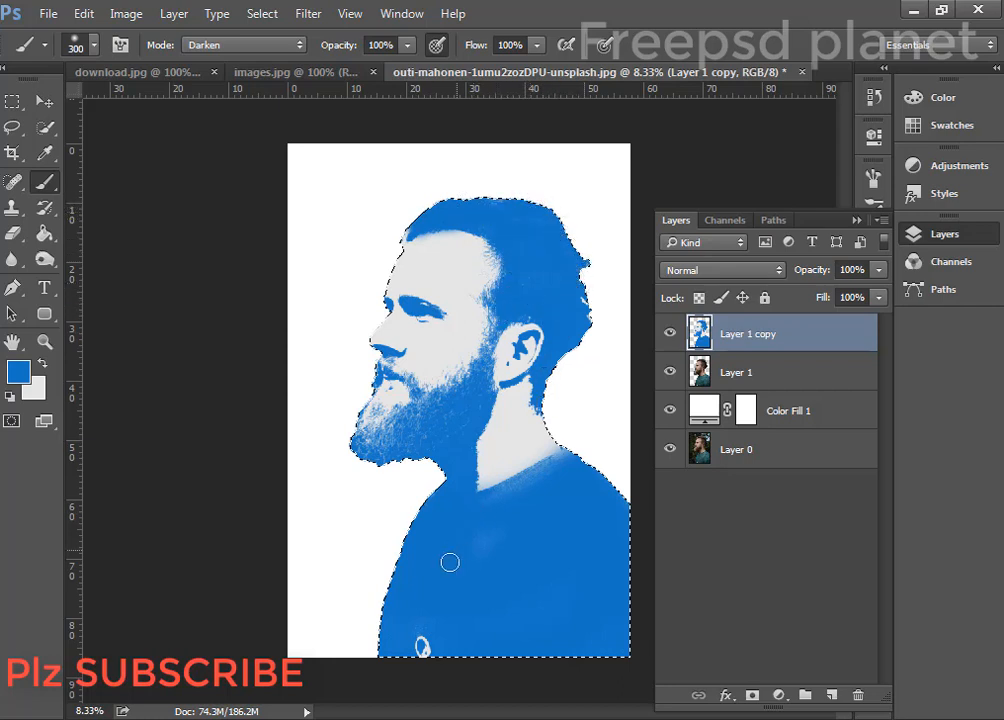
pyautogui.moveTo(419, 648); pyautogui.dragTo(404, 649)
pyautogui.click(126, 14)
pyautogui.moveTo(85, 17)
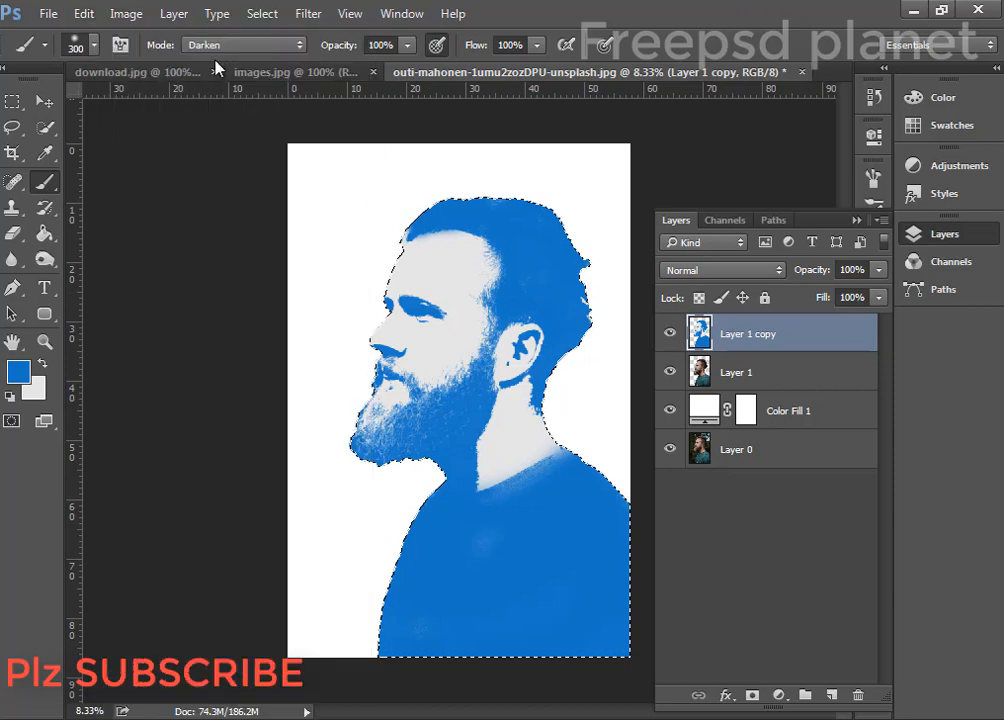
pyautogui.click(262, 14)
pyautogui.click(298, 139)
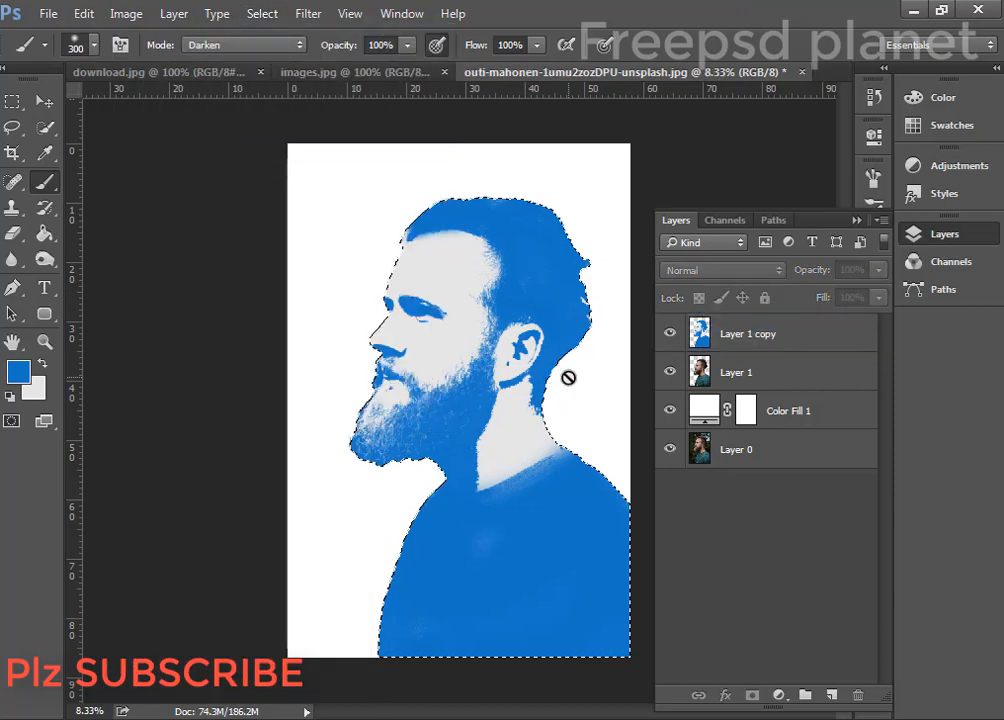
pyautogui.hotkey('ctrl', 'z')
# Clear the selection around the figure and open a Selective Color adjustment for the Blues on Layer 1 copy.
pyautogui.click(252, 16)
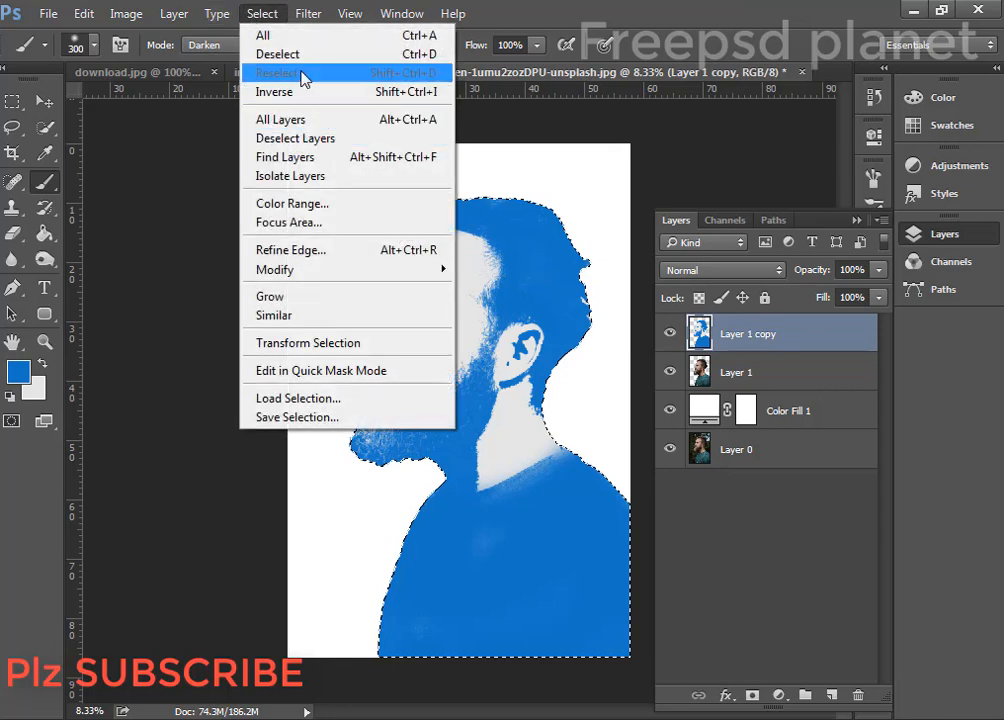
pyautogui.click(278, 54)
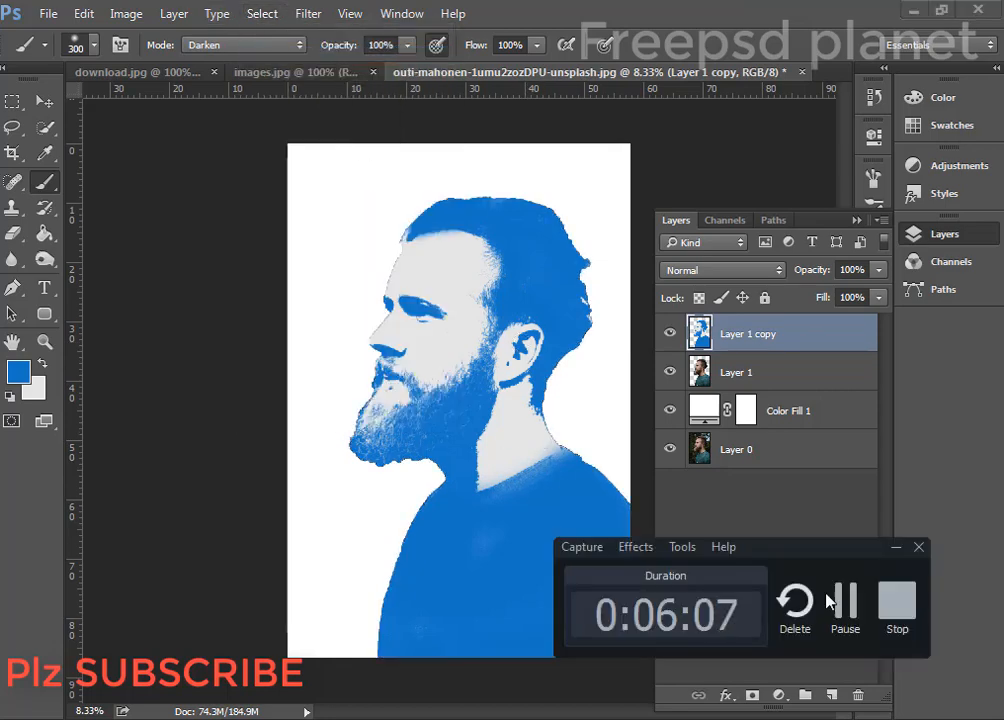
pyautogui.click(115, 16)
pyautogui.moveTo(152, 64)
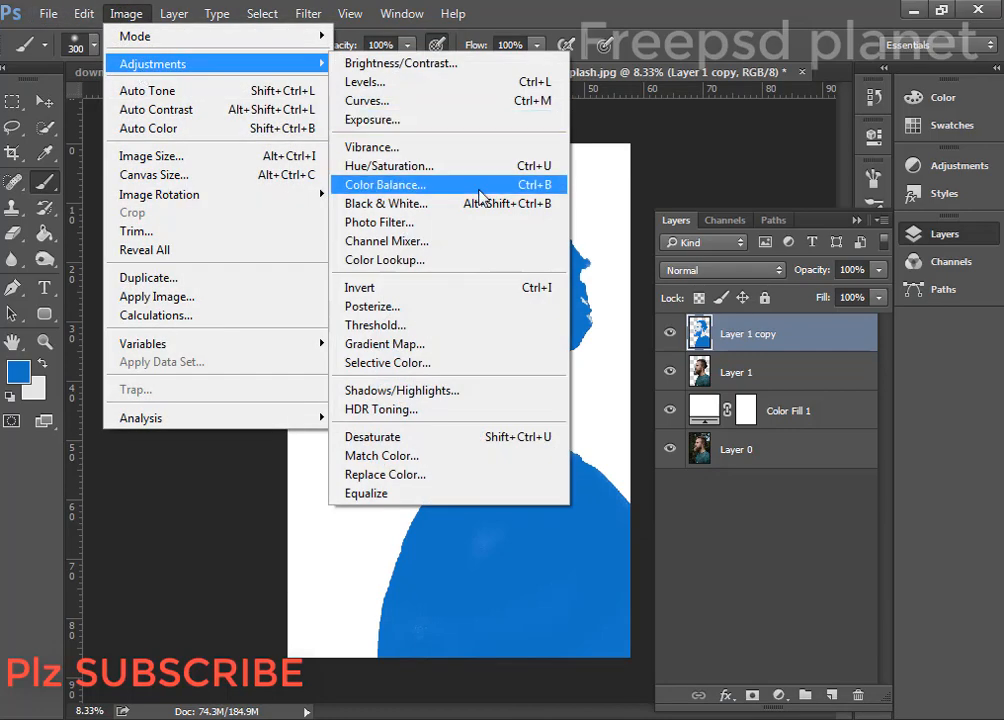
pyautogui.click(400, 362)
pyautogui.moveTo(399, 132); pyautogui.dragTo(590, 300)
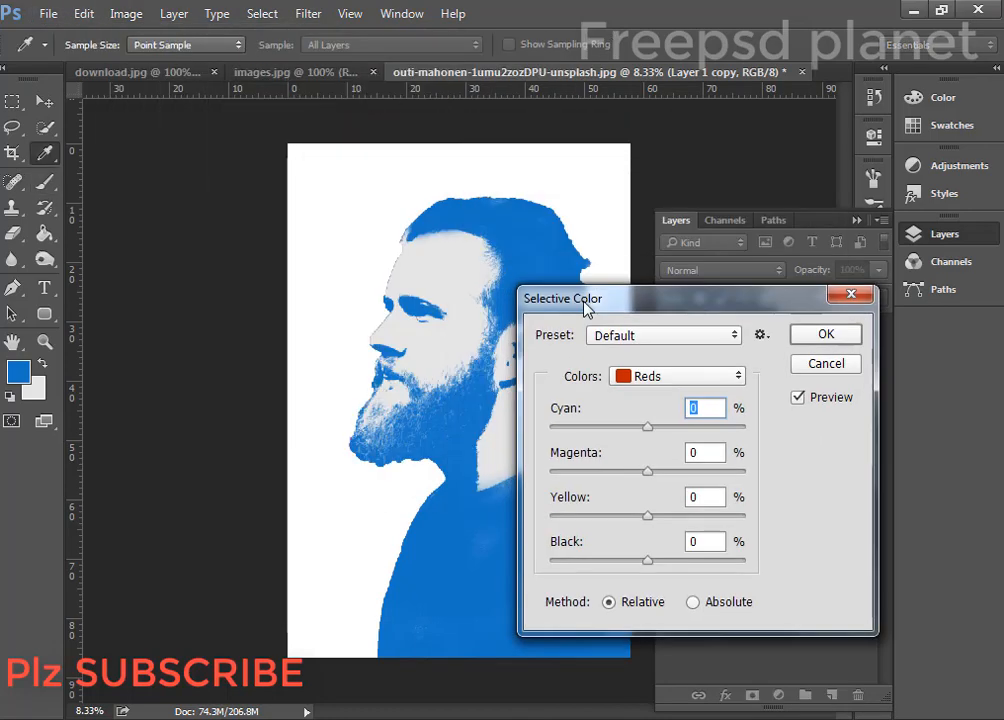
pyautogui.click(647, 376)
pyautogui.click(652, 472)
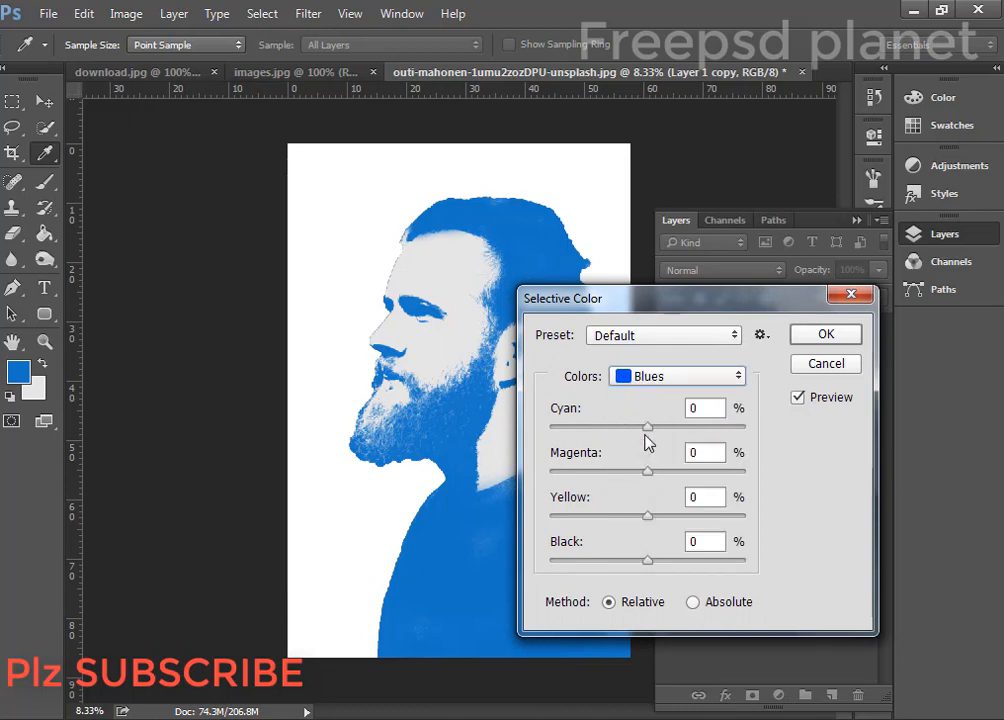
# Set the Blues to Cyan +1, Magenta +28, Yellow +30 and Black +100%, and apply the Selective Color adjustment.
pyautogui.moveTo(640, 432); pyautogui.dragTo(710, 432)
pyautogui.moveTo(648, 471); pyautogui.dragTo(727, 472)
pyautogui.moveTo(648, 516); pyautogui.dragTo(700, 516)
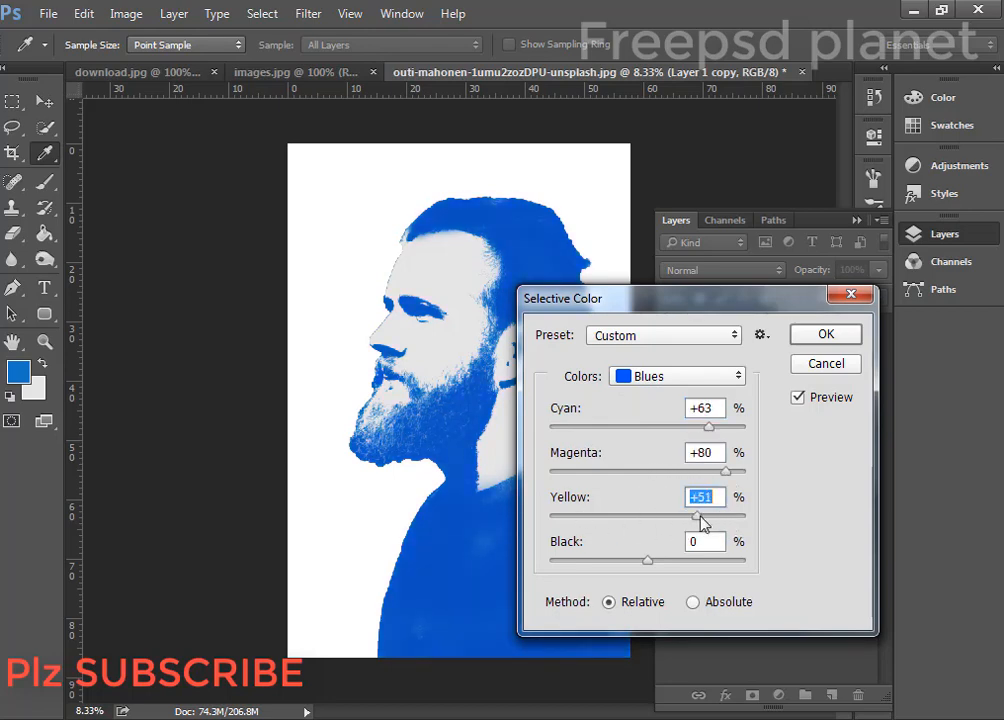
pyautogui.moveTo(651, 563); pyautogui.dragTo(727, 565)
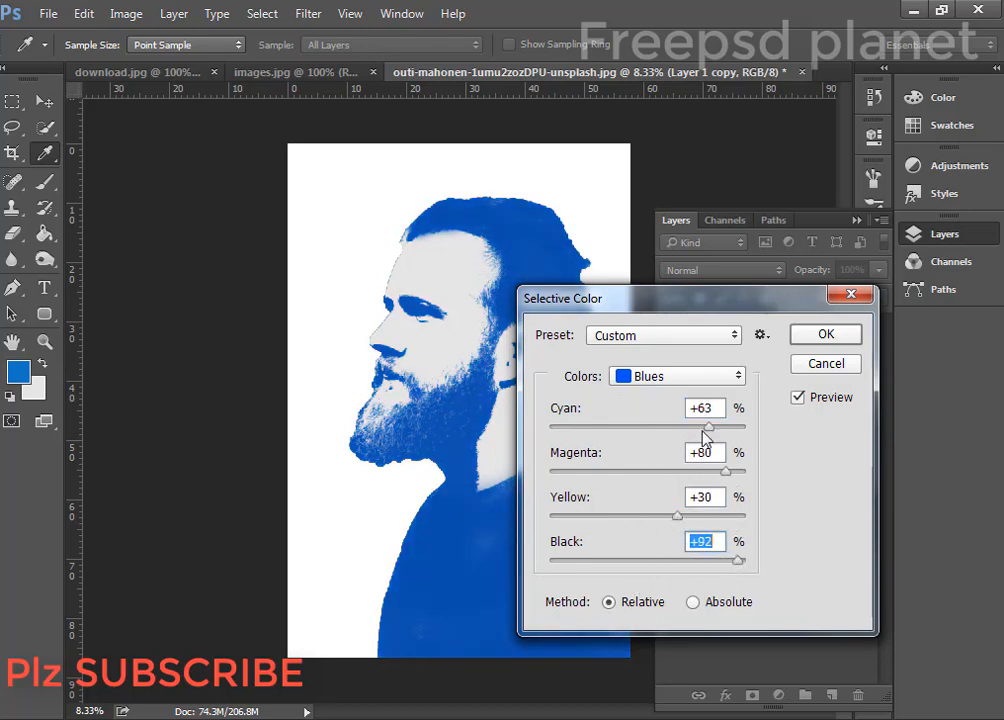
pyautogui.moveTo(707, 435); pyautogui.dragTo(652, 433)
pyautogui.moveTo(711, 471); pyautogui.dragTo(675, 471)
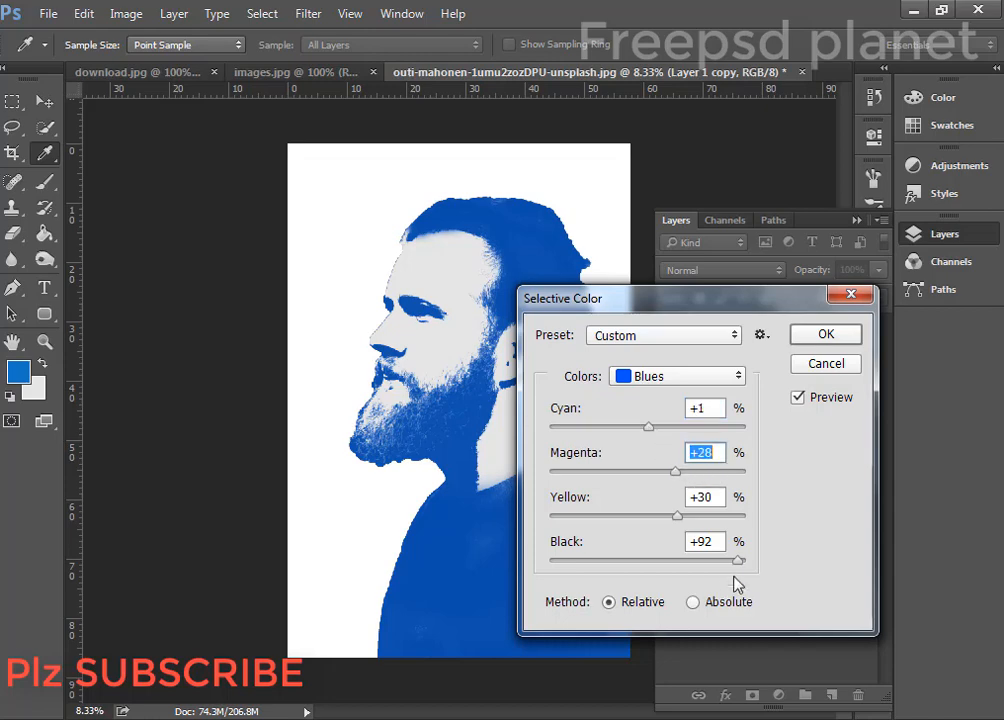
pyautogui.moveTo(738, 561); pyautogui.dragTo(768, 570)
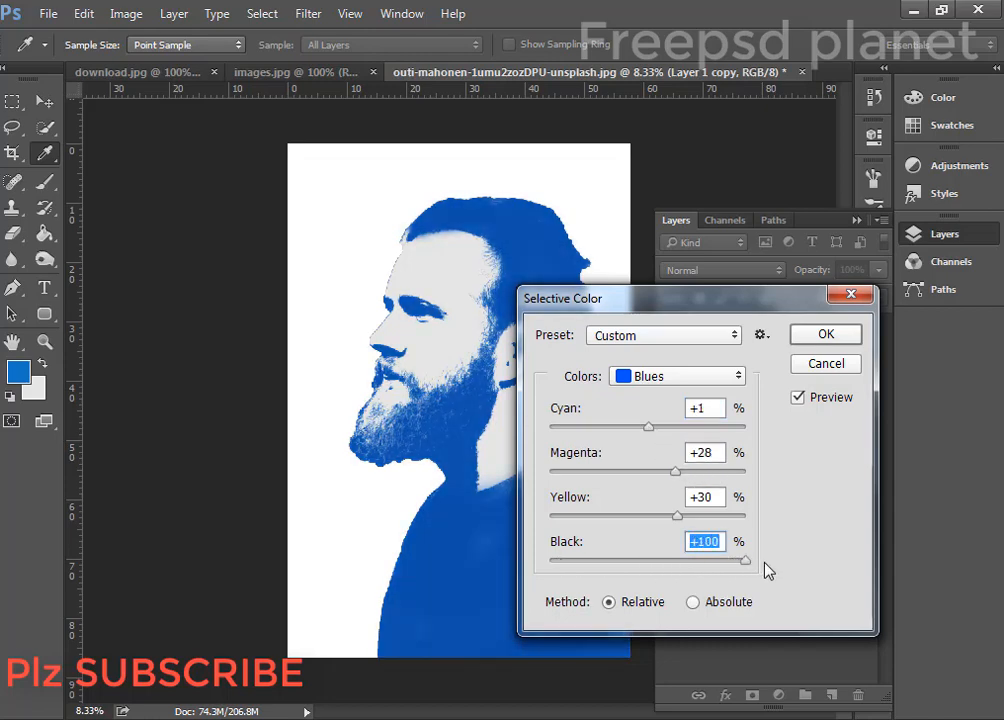
pyautogui.click(835, 338)
# Select the portrait's blue areas with Color Range, sampling the hair color and raising the Fuzziness above 40.
pyautogui.click(258, 12)
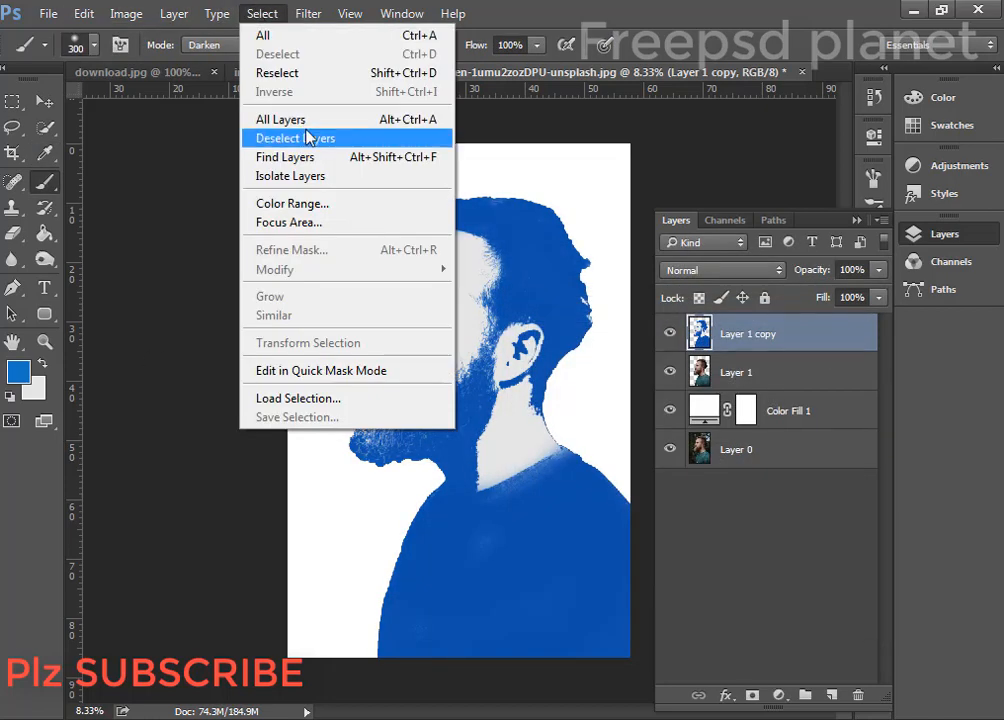
pyautogui.click(325, 204)
pyautogui.moveTo(441, 43); pyautogui.dragTo(716, 125)
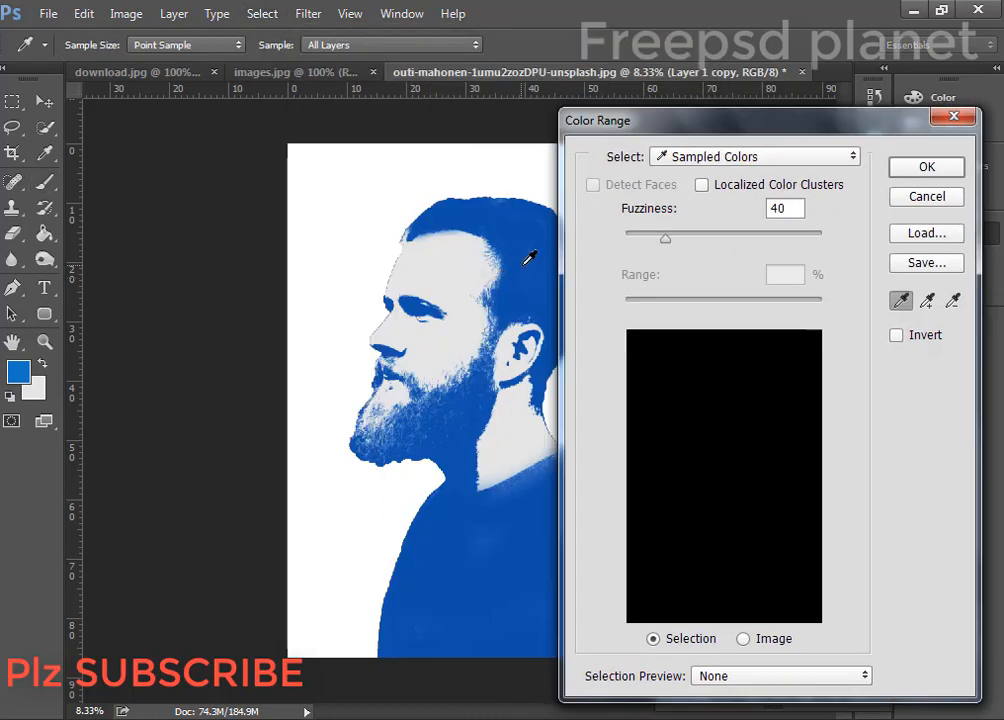
pyautogui.click(528, 262)
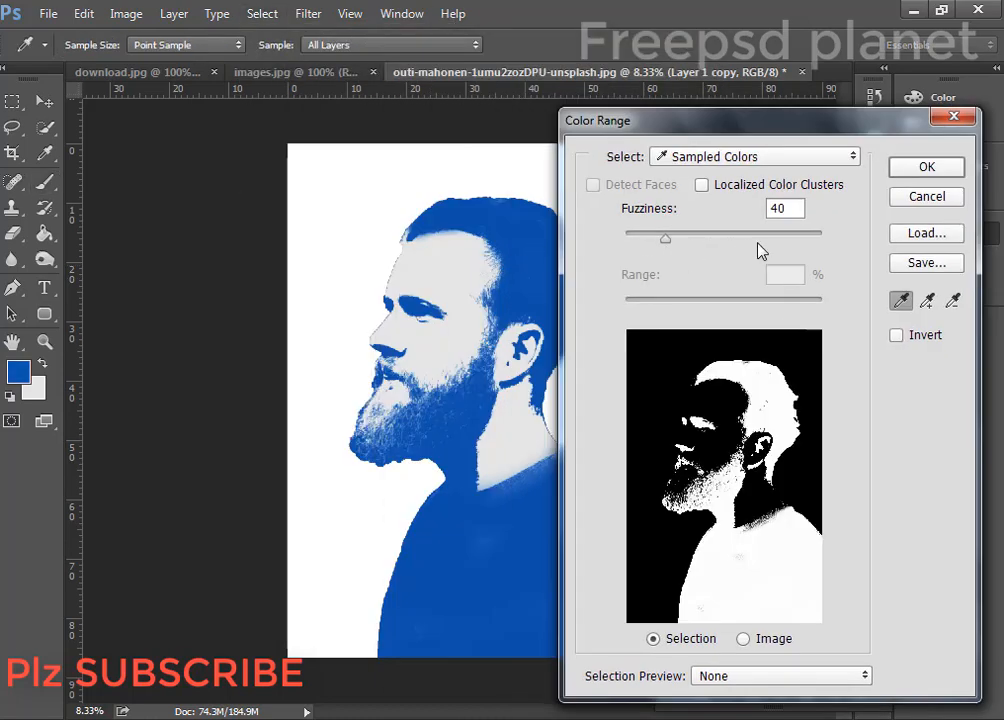
pyautogui.moveTo(665, 238); pyautogui.dragTo(782, 250)
pyautogui.click(926, 166)
pyautogui.press('b')
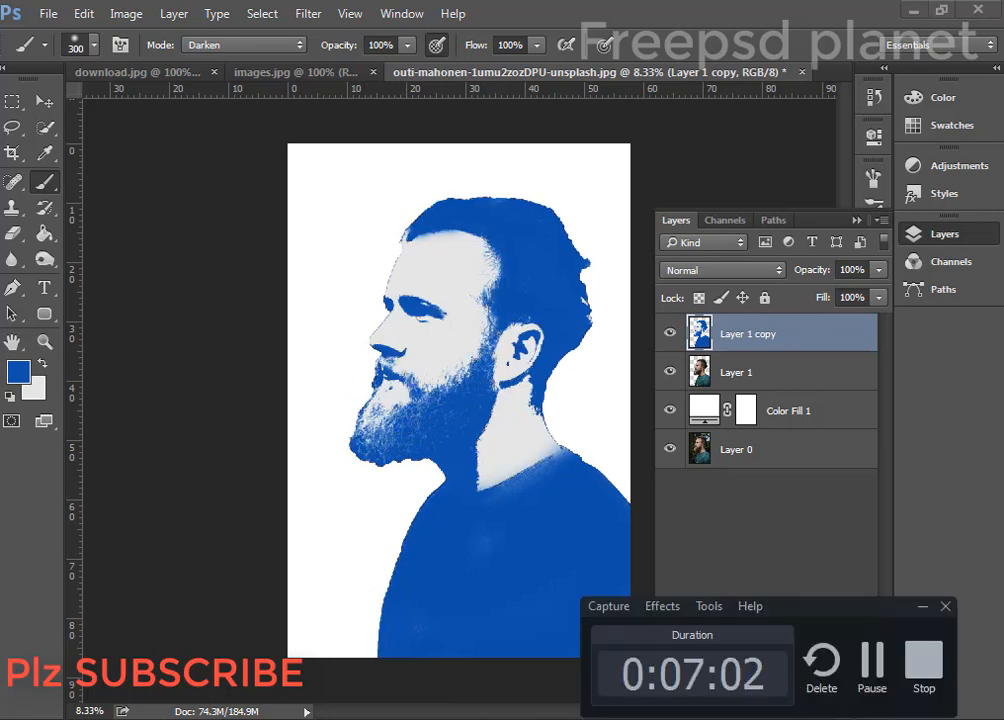
pyautogui.click(826, 592)
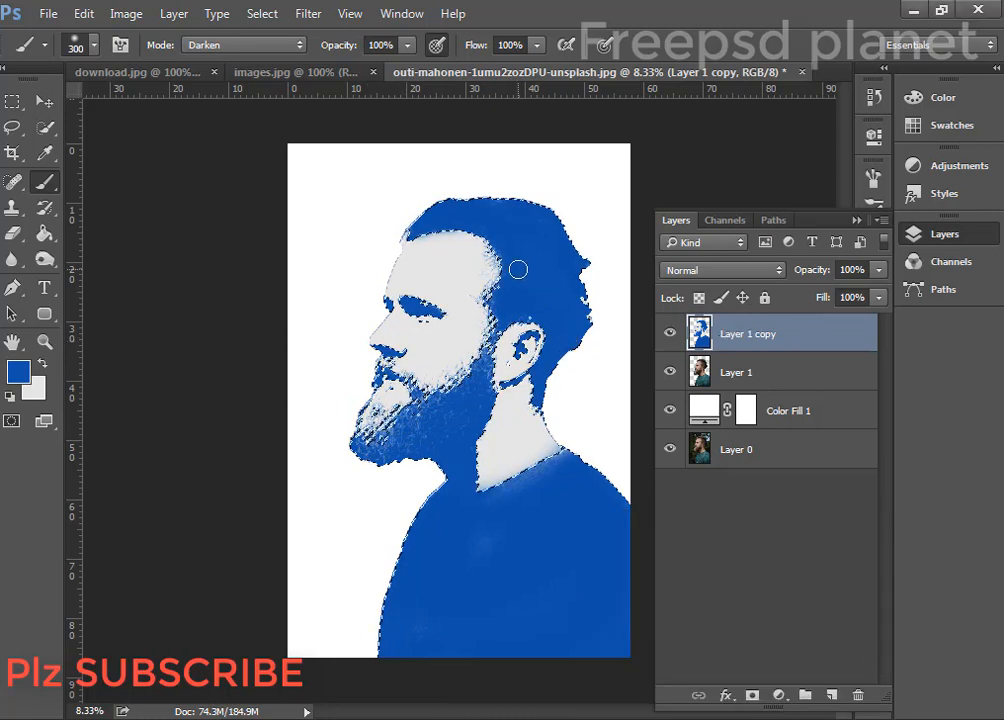
pyautogui.rightClick(408, 212)
pyautogui.press('v')
pyautogui.rightClick(537, 245)
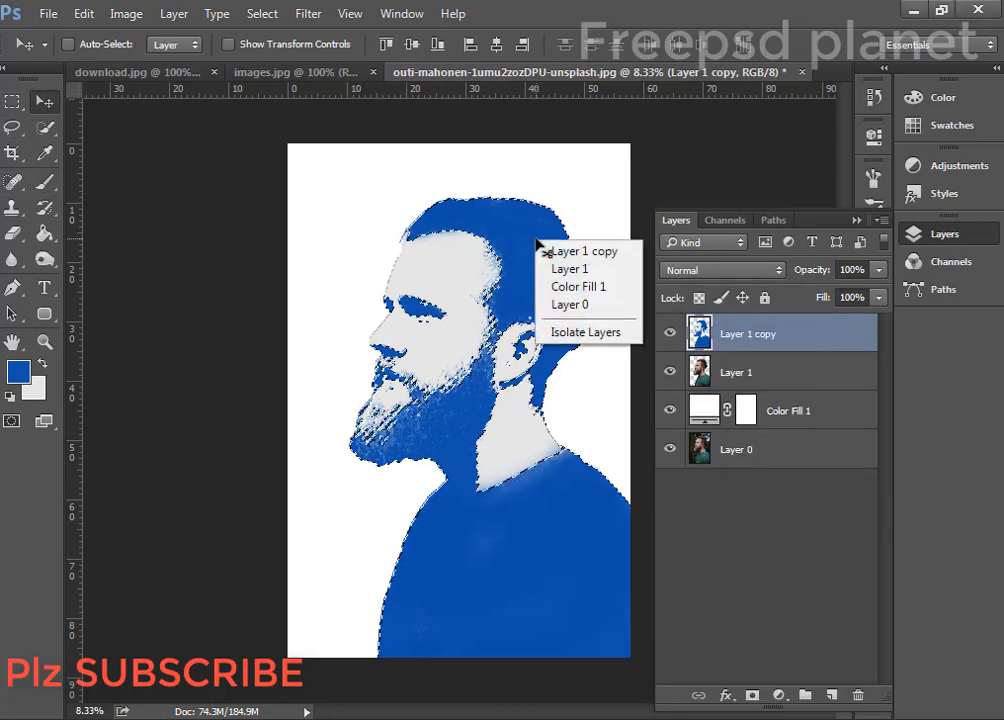
pyautogui.click(565, 253)
pyautogui.rightClick(442, 511)
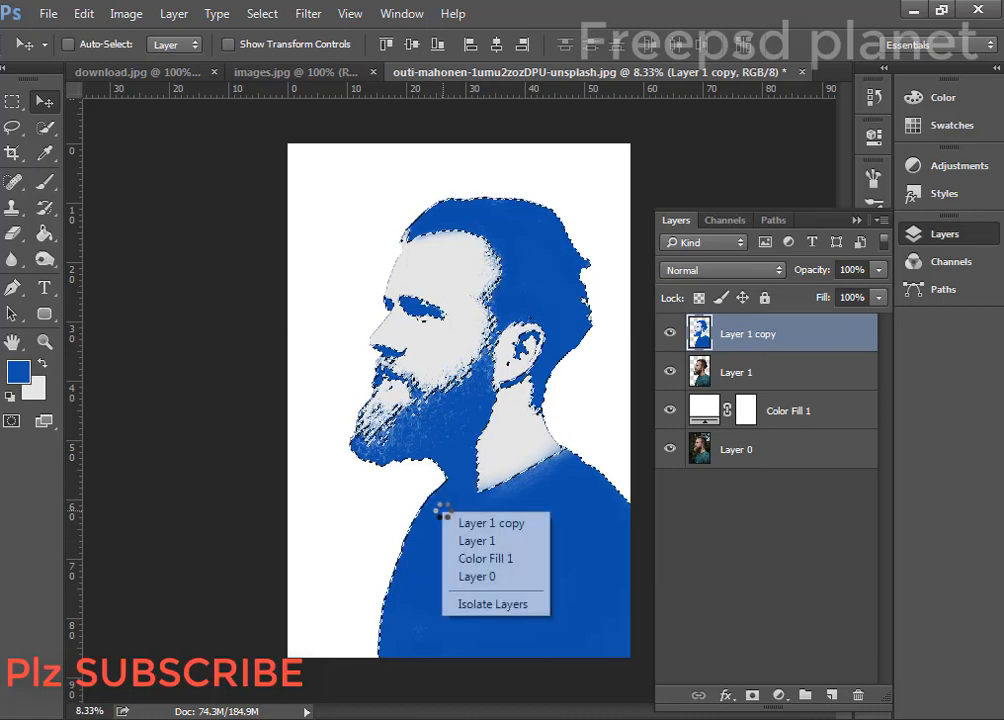
pyautogui.click(380, 484)
pyautogui.rightClick(380, 484)
pyautogui.click(467, 297)
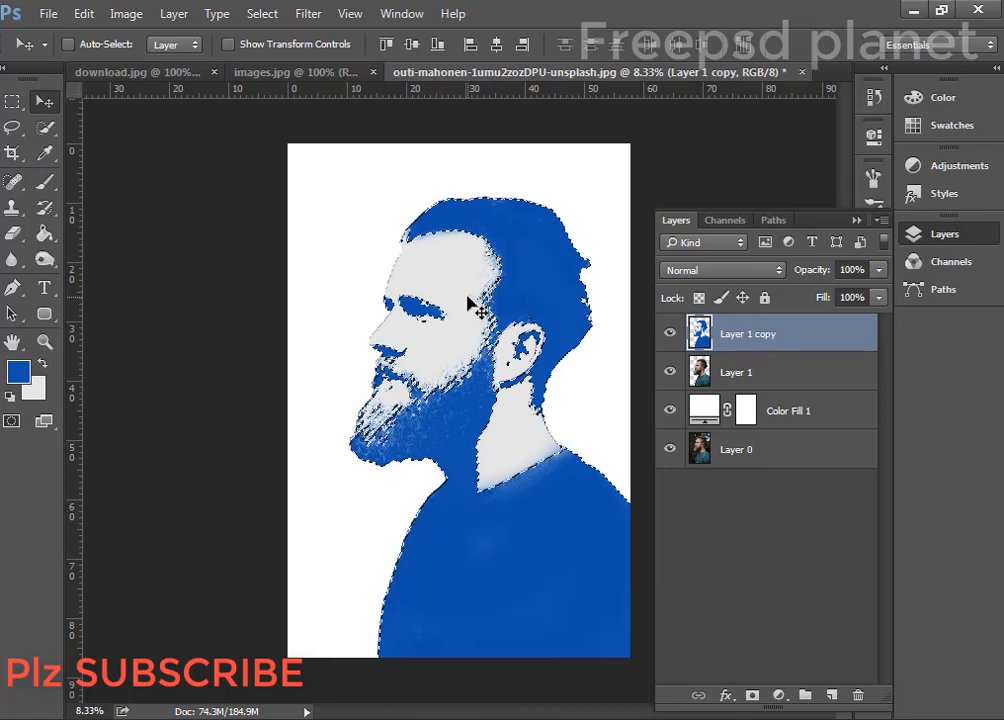
# Copy the selected blue areas to a new layer and hide all the layers beneath it.
pyautogui.hotkey('ctrl', 'j')
pyautogui.moveTo(676, 490); pyautogui.dragTo(670, 380)
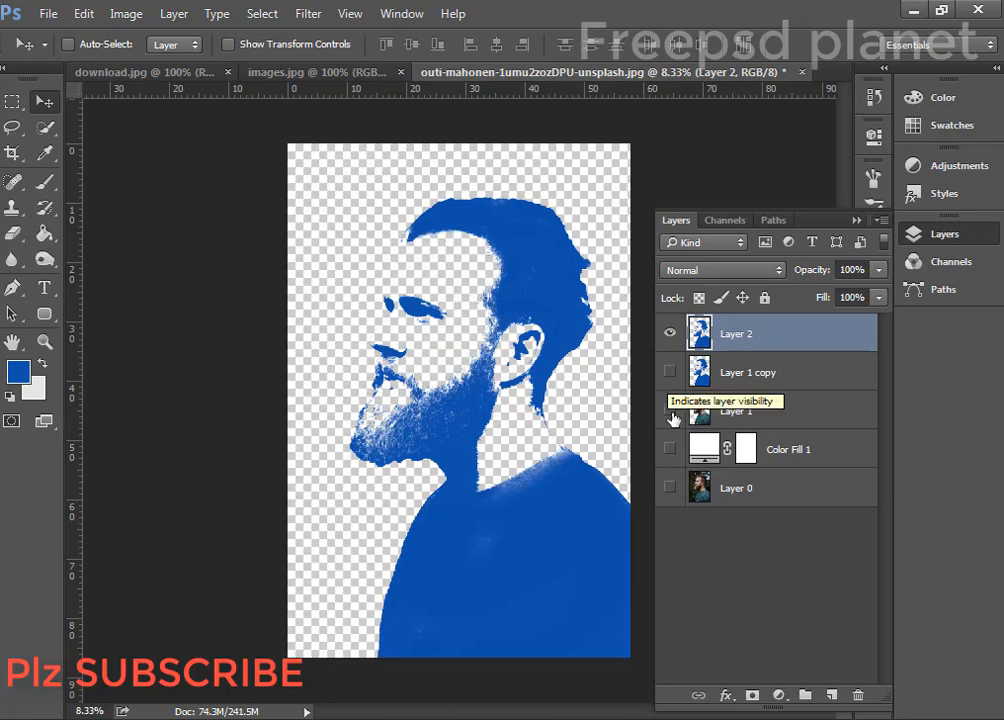
# Add a new empty layer directly above Color Fill 1.
pyautogui.click(708, 447)
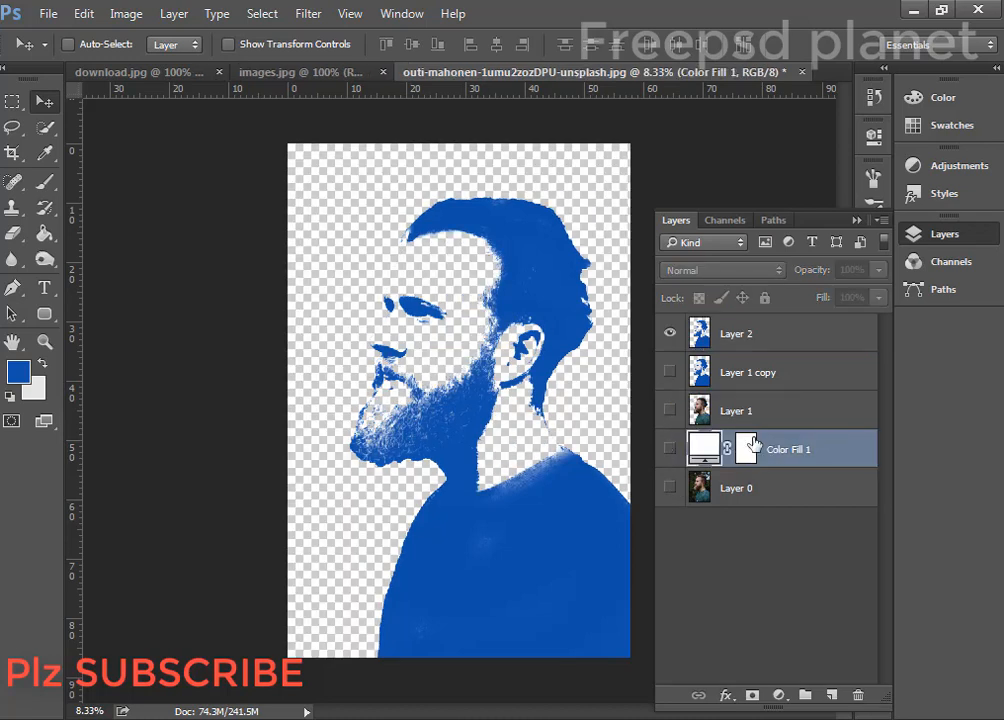
pyautogui.hotkey('ctrl', 'shift', 'alt', 'n')
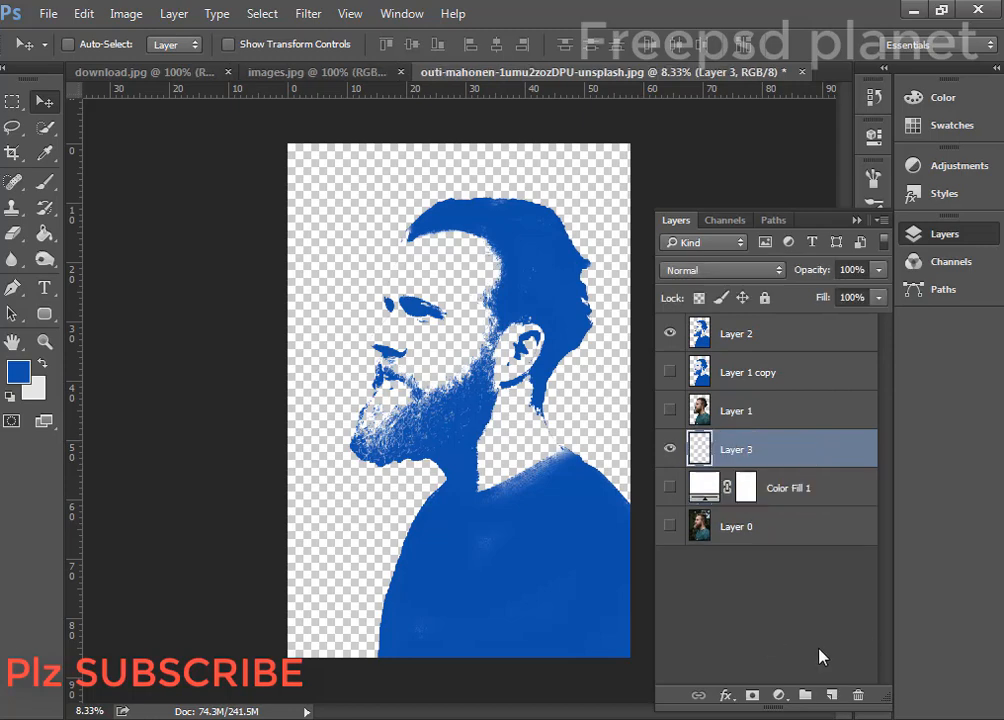
# Fill the empty layer with a reversed Radial gradient of blue to transparent, and show the white Color Fill 1 layer beneath it.
pyautogui.click(779, 694)
pyautogui.click(809, 351)
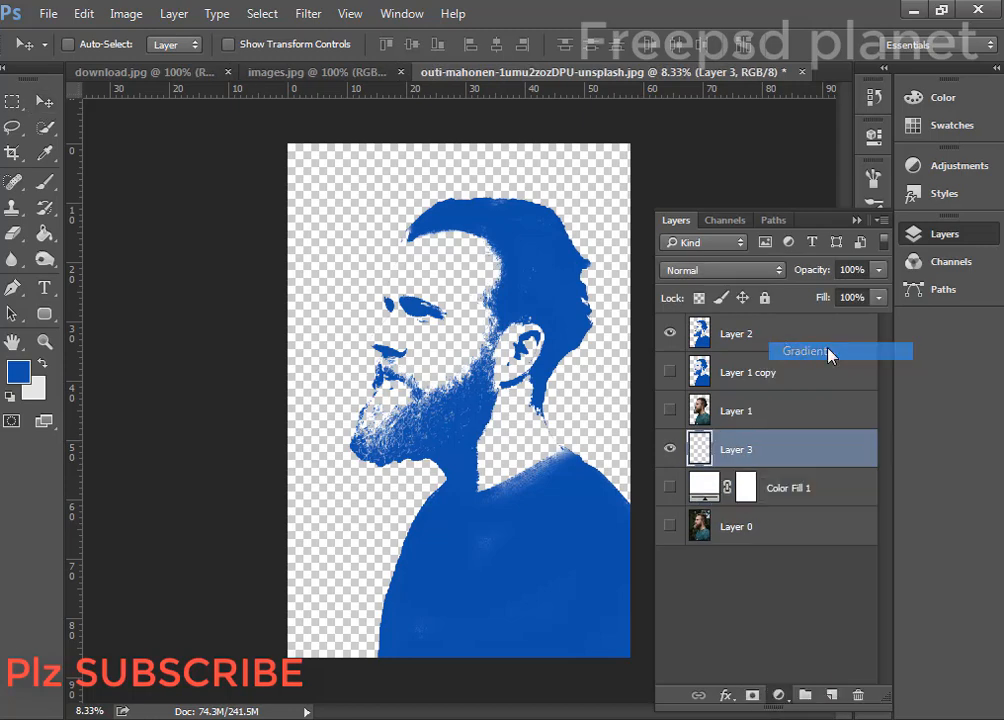
pyautogui.click(735, 349)
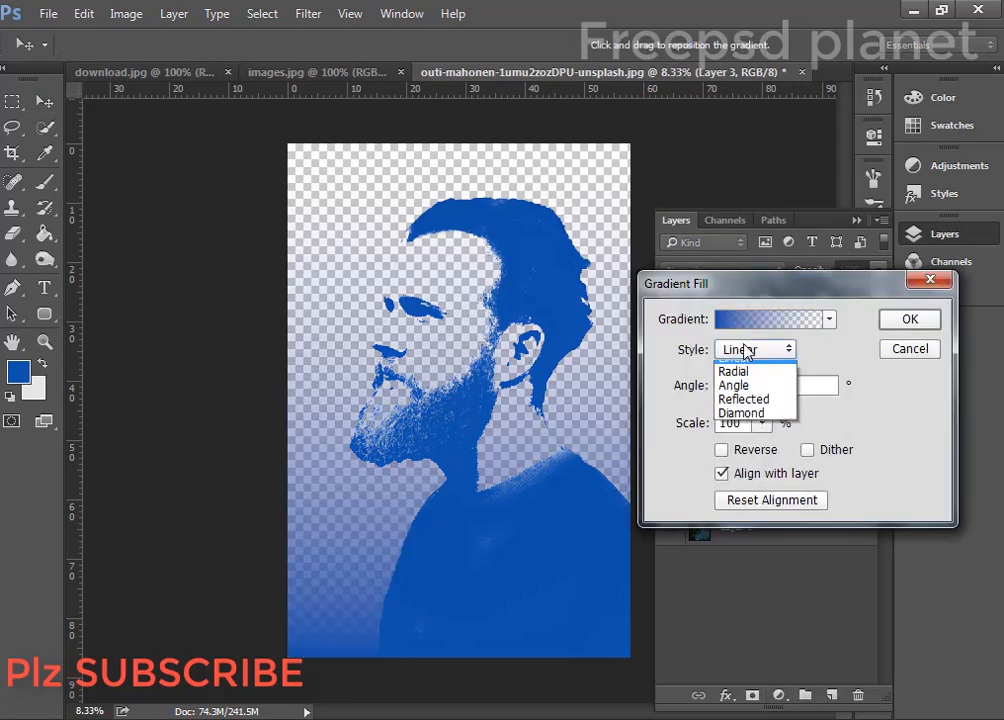
pyautogui.click(745, 383)
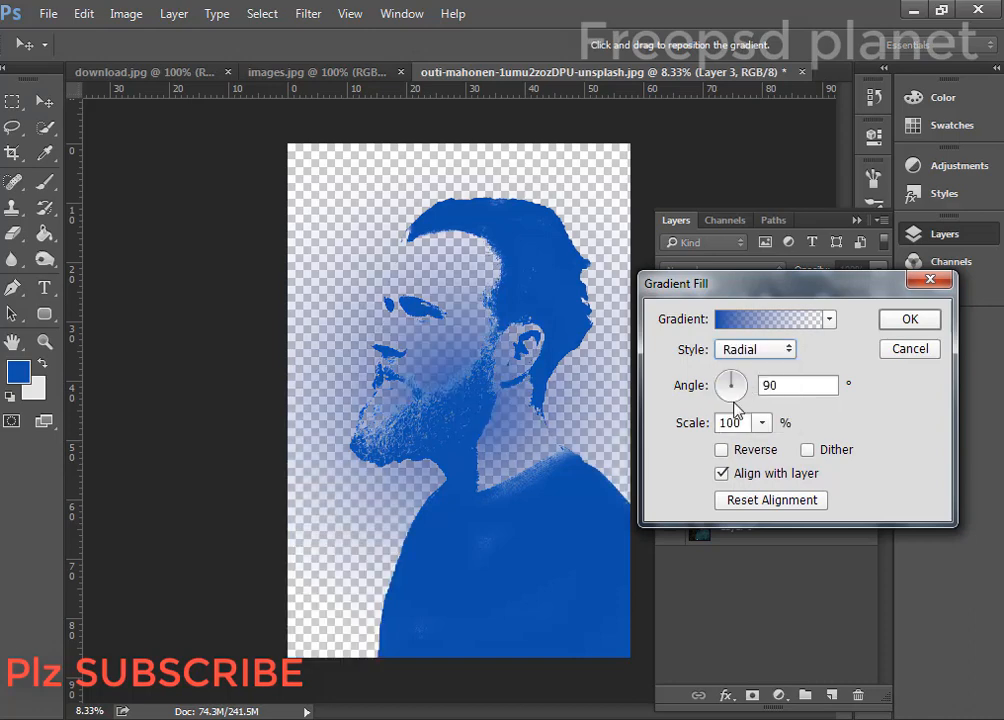
pyautogui.click(722, 450)
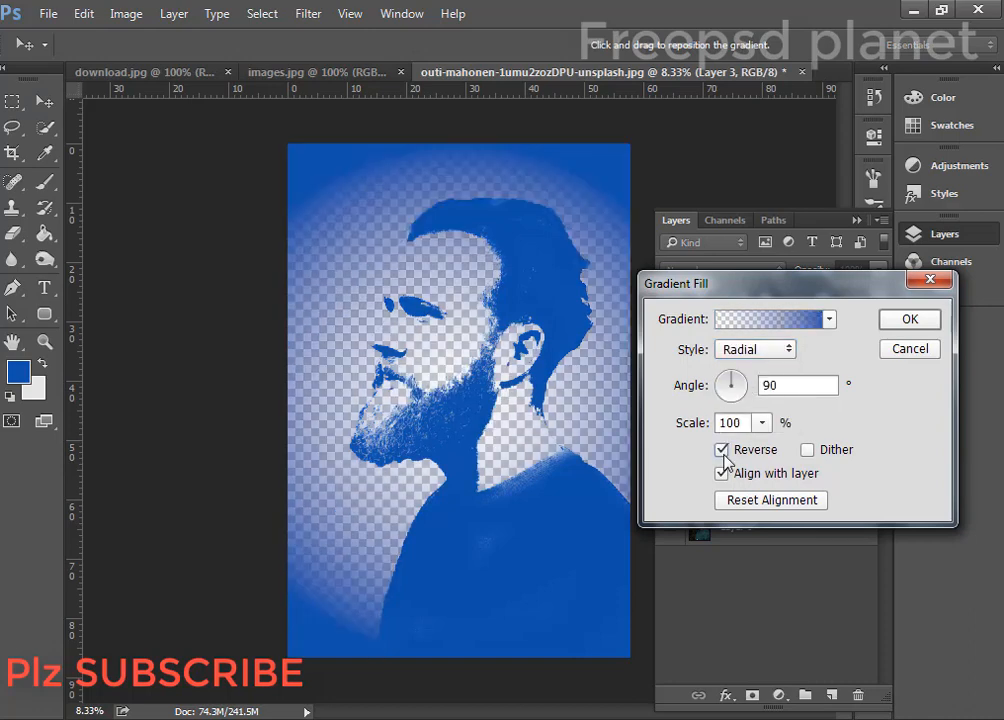
pyautogui.click(902, 324)
pyautogui.click(669, 487)
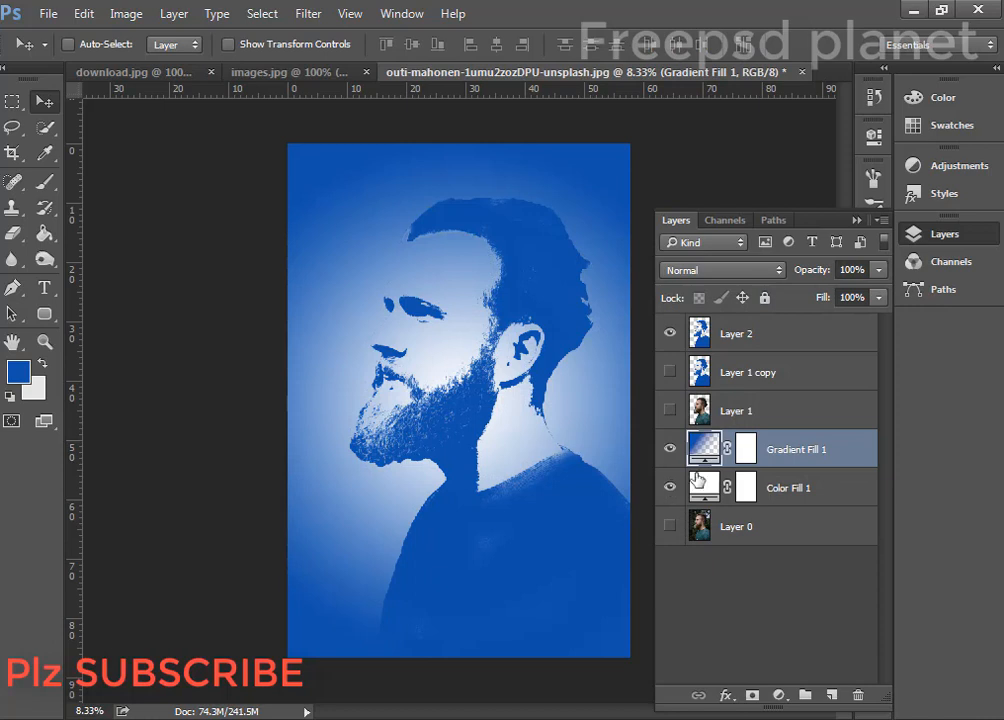
# Enlarge the Gradient Fill 1 gradient to a 250% scale.
pyautogui.doubleClick(712, 447)
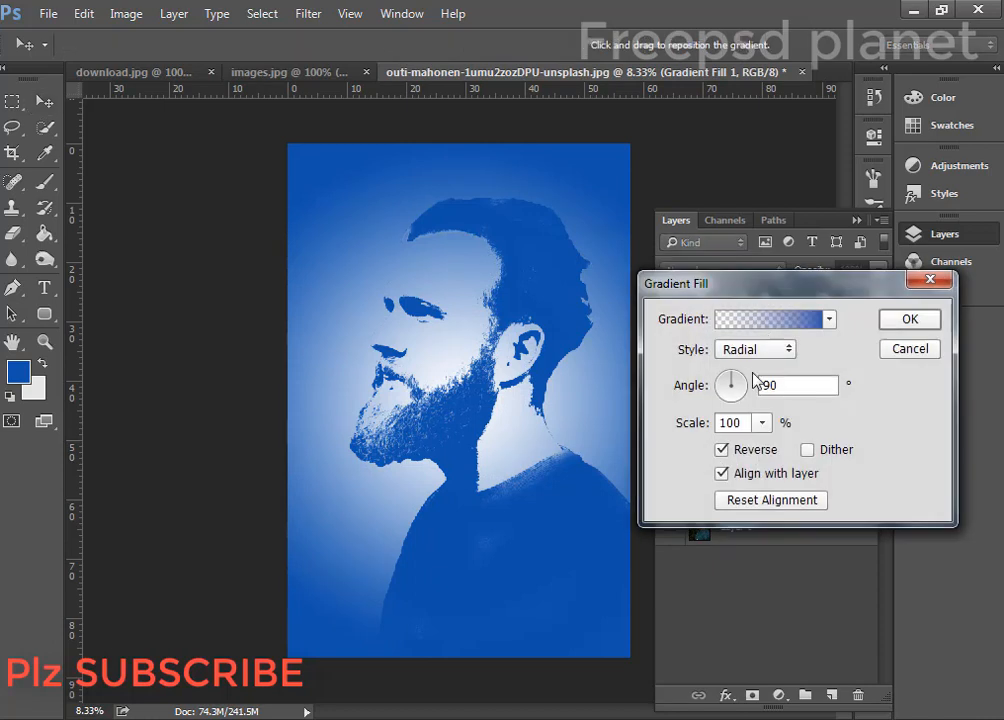
pyautogui.moveTo(708, 427); pyautogui.dragTo(795, 428)
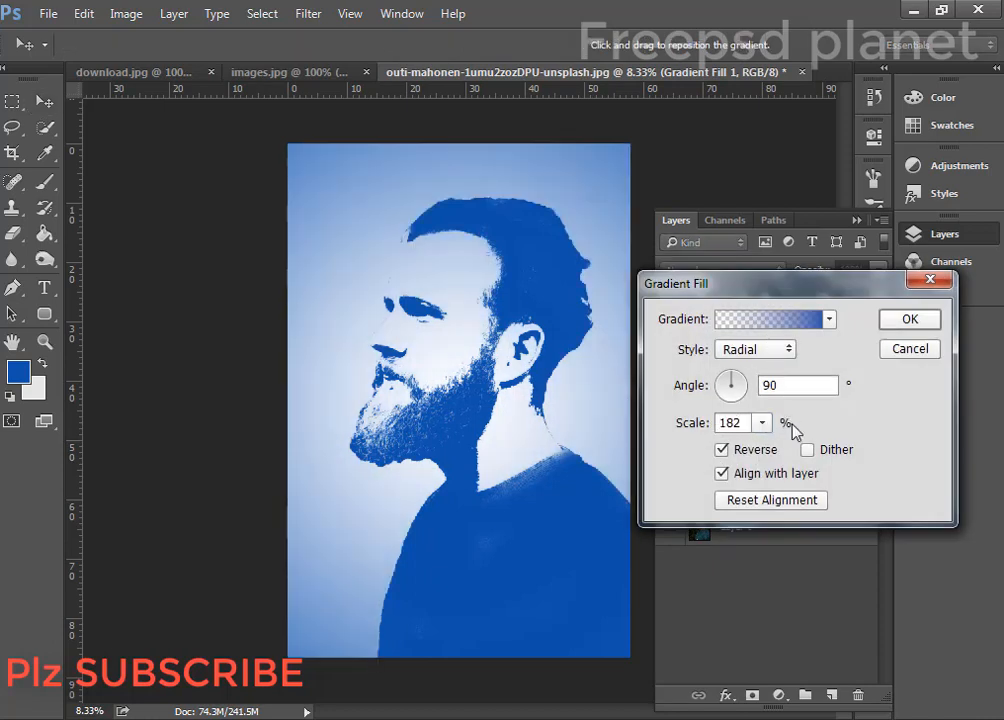
pyautogui.moveTo(709, 428); pyautogui.dragTo(727, 425)
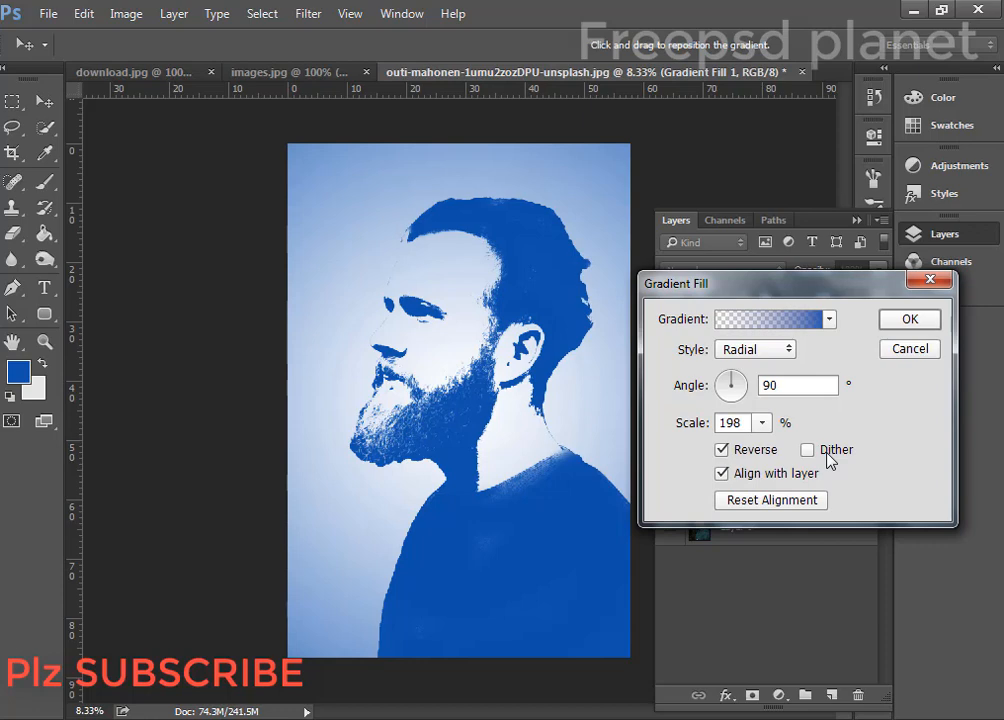
pyautogui.moveTo(712, 424)
pyautogui.mouseDown()
pyautogui.moveTo(708, 436)
pyautogui.moveTo(708, 427)
pyautogui.mouseUp()
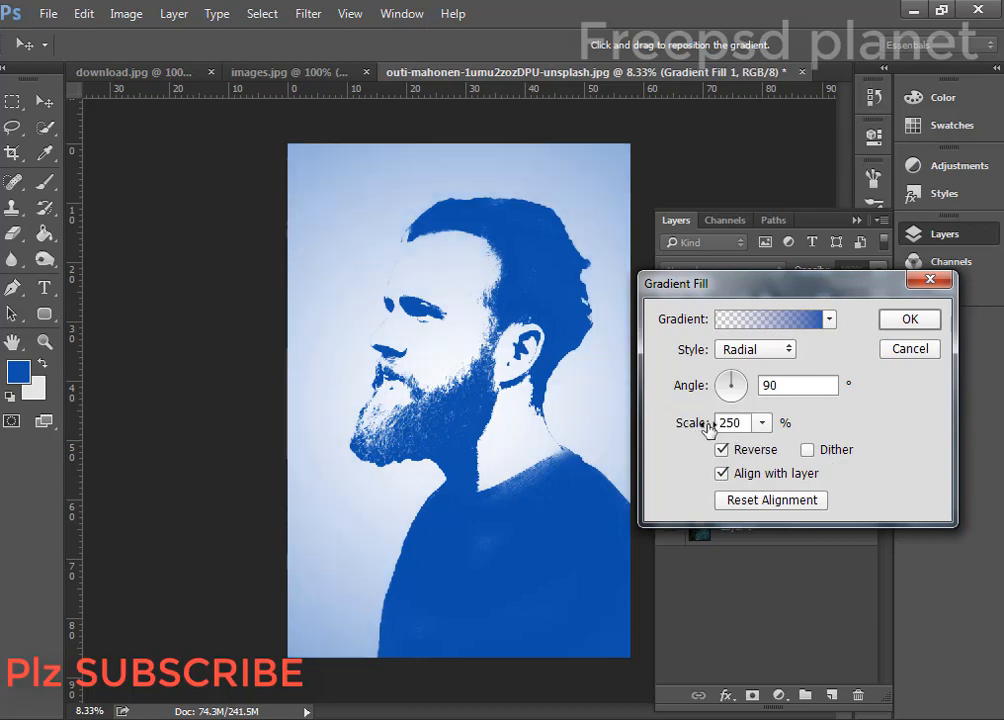
pyautogui.click(886, 320)
pyautogui.click(300, 72)
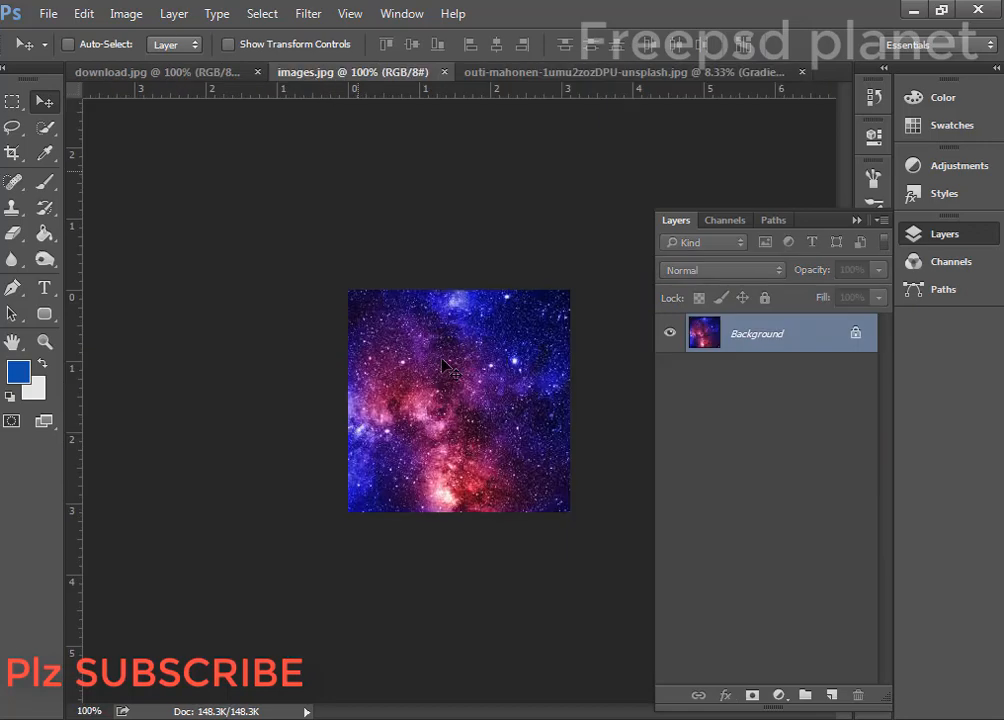
pyautogui.moveTo(459, 399); pyautogui.dragTo(506, 557)
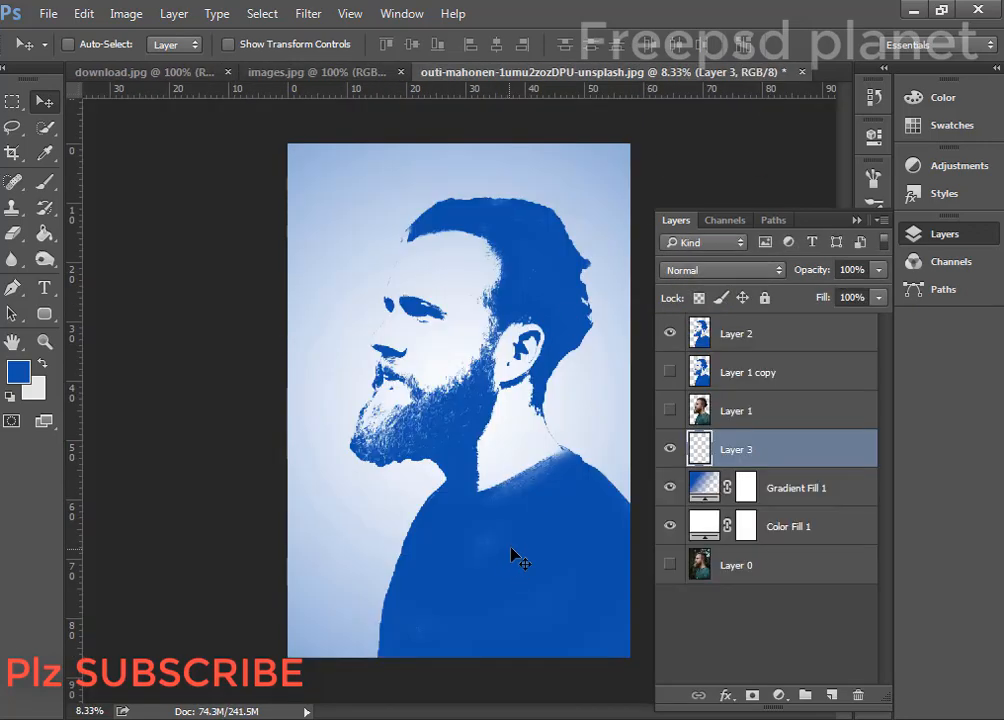
pyautogui.hotkey('ctrl', 'z')
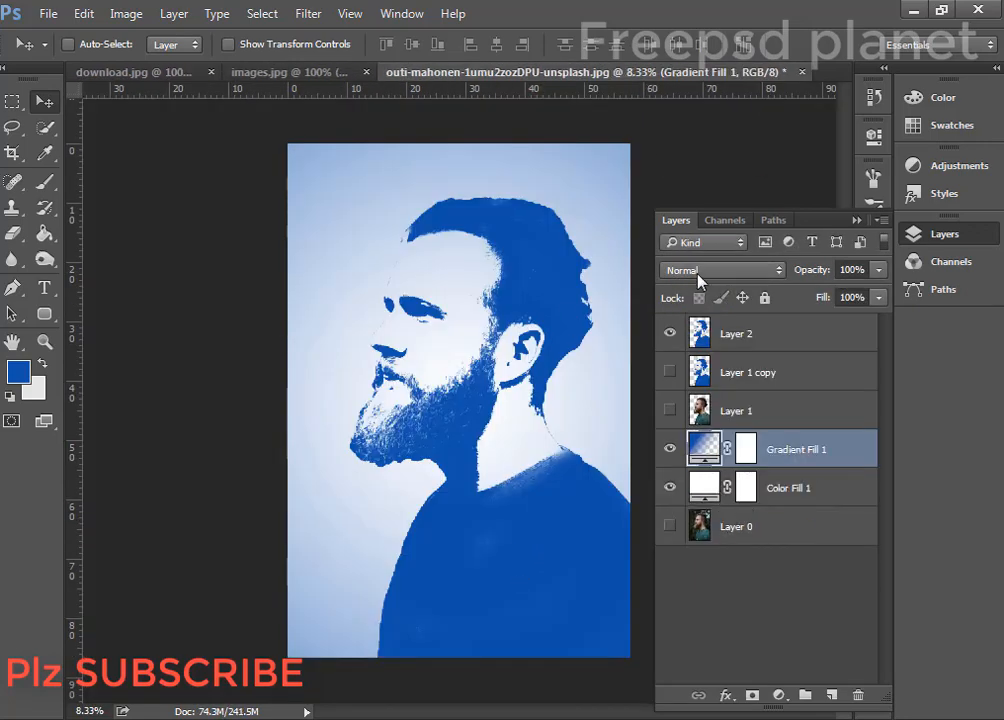
# Bring the galaxy picture from images.jpg in above Layer 2 and scale it proportionally to about 1480%.
pyautogui.click(745, 336)
pyautogui.click(310, 72)
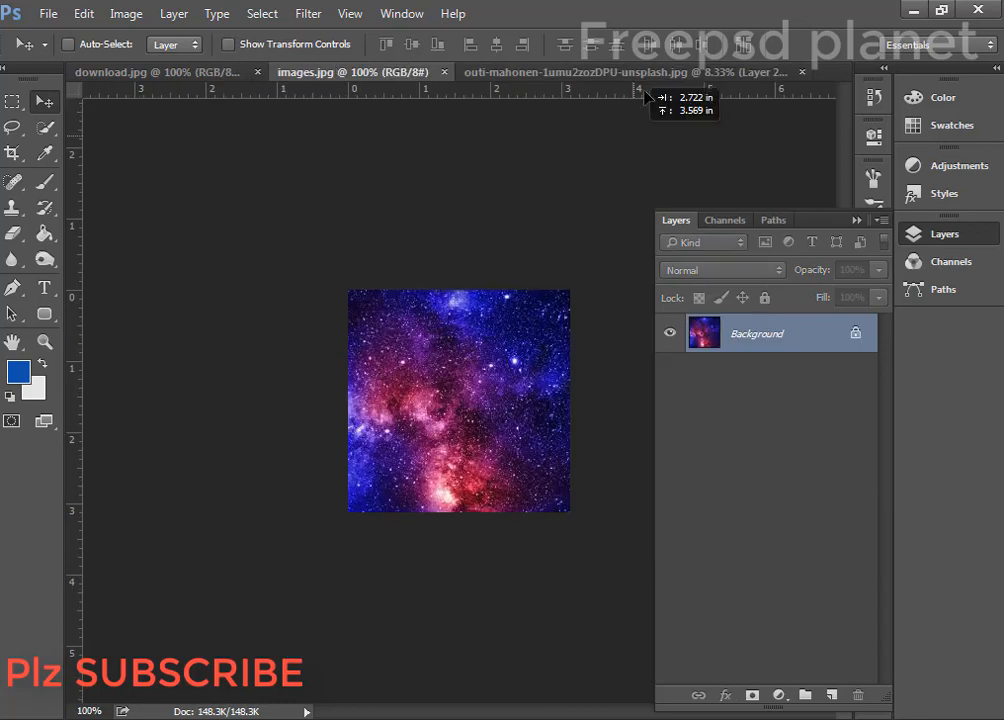
pyautogui.moveTo(645, 95); pyautogui.dragTo(482, 438)
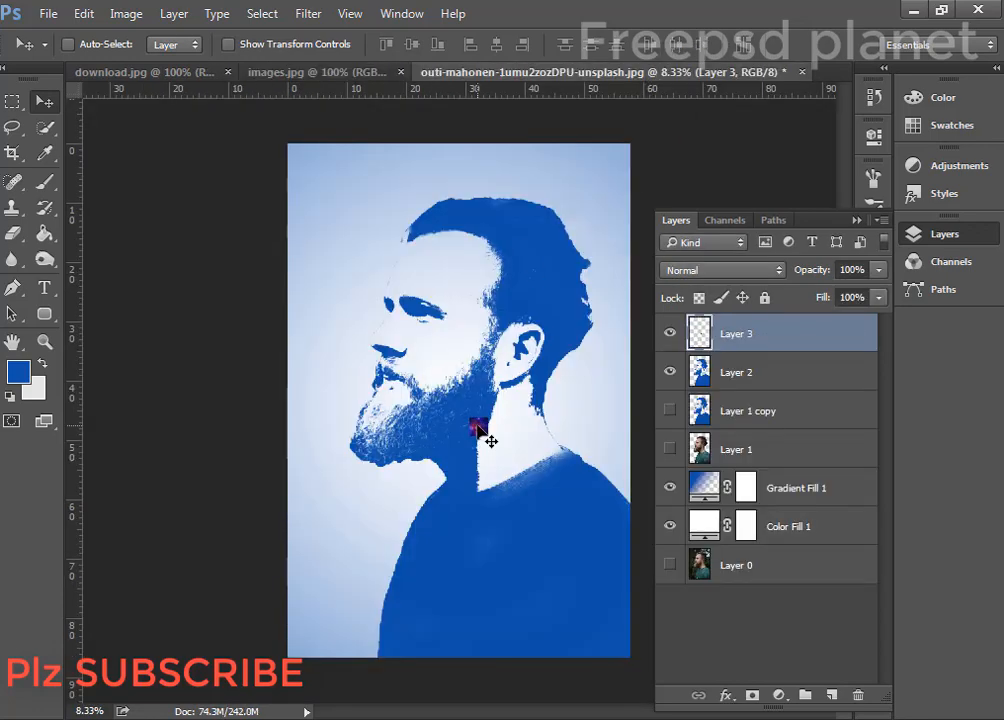
pyautogui.hotkey('ctrl', 't')
pyautogui.moveTo(494, 416); pyautogui.dragTo(616, 287)
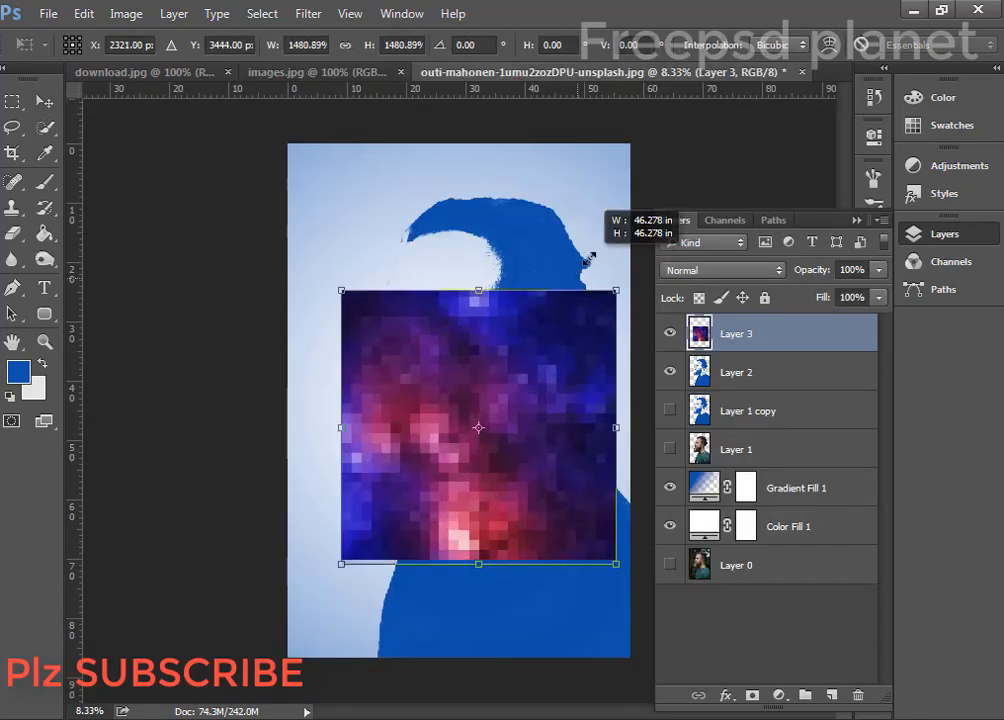
pyautogui.press('Return')
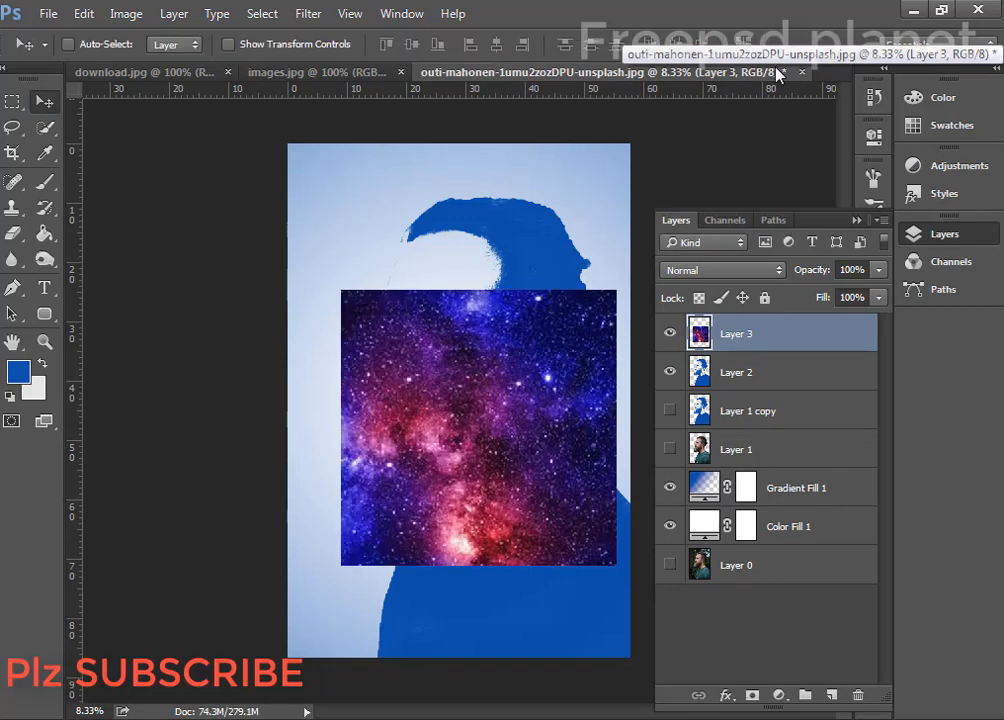
# Set the galaxy layer's blend mode to Screen, shift it over the man's shirt and clip it to Layer 2.
pyautogui.click(752, 275)
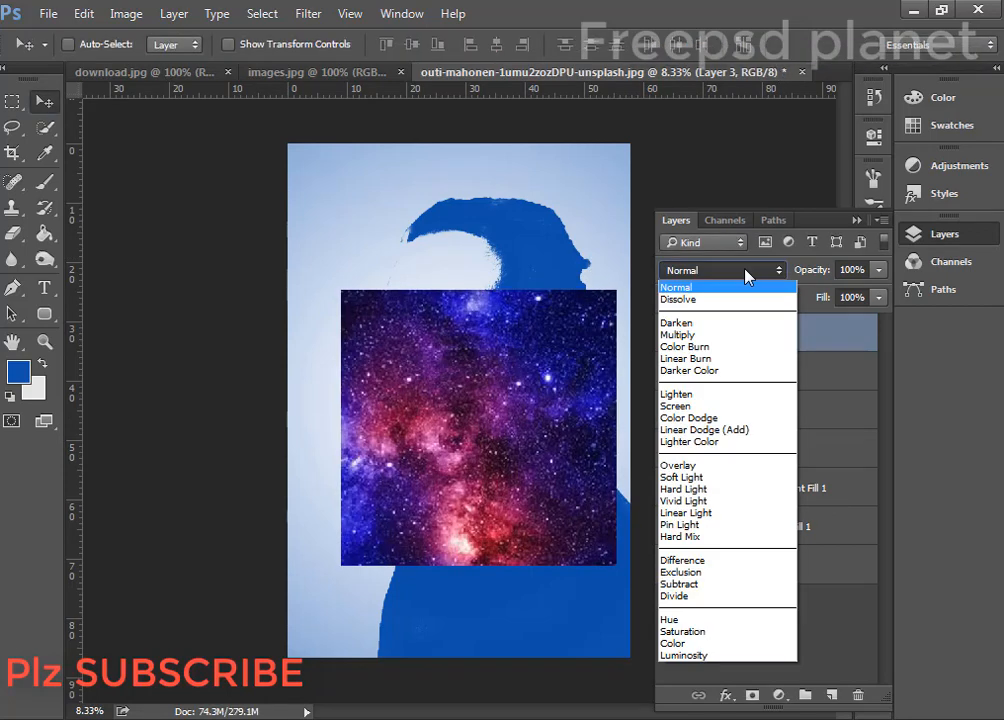
pyautogui.click(697, 410)
pyautogui.moveTo(486, 478); pyautogui.dragTo(509, 601)
pyautogui.rightClick(767, 340)
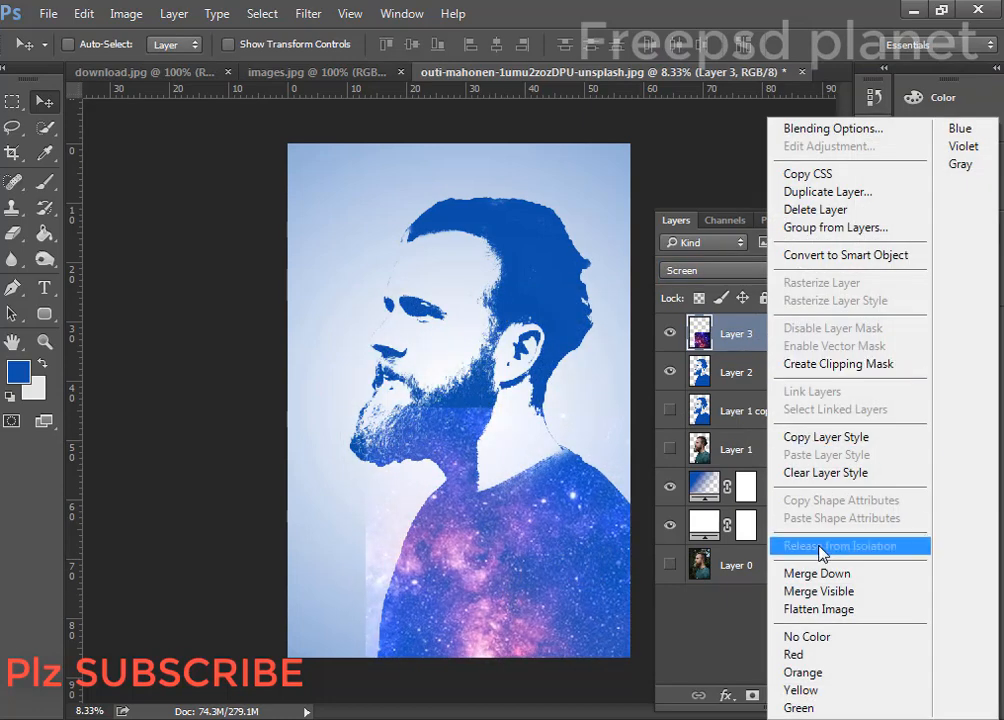
pyautogui.click(826, 364)
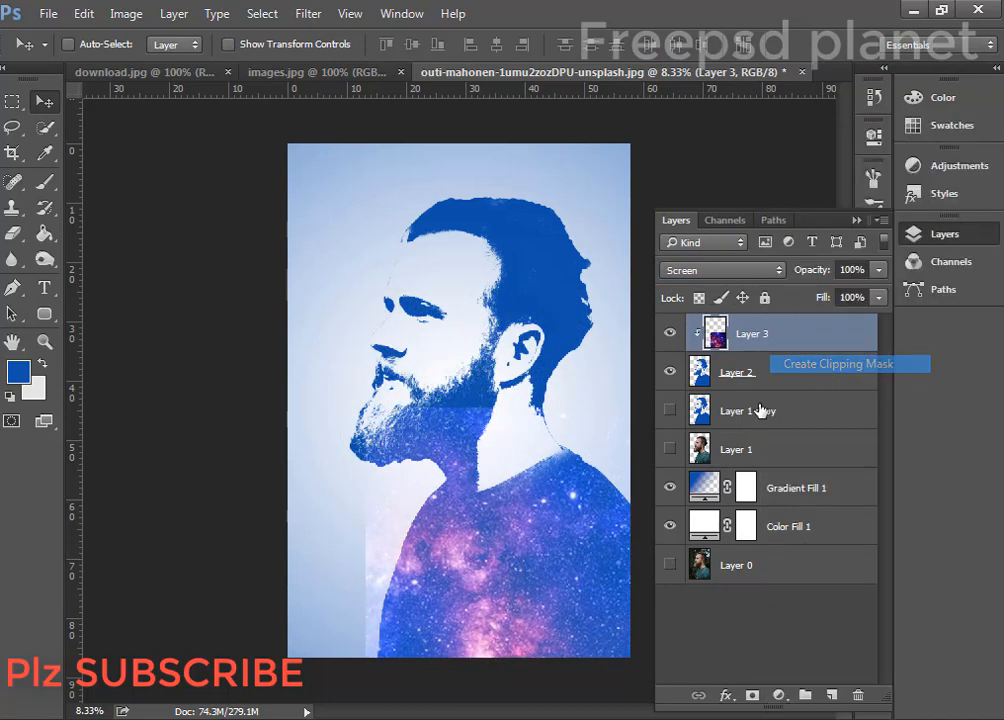
pyautogui.moveTo(522, 582)
pyautogui.mouseDown()
pyautogui.moveTo(511, 524)
pyautogui.moveTo(522, 585)
pyautogui.mouseUp()
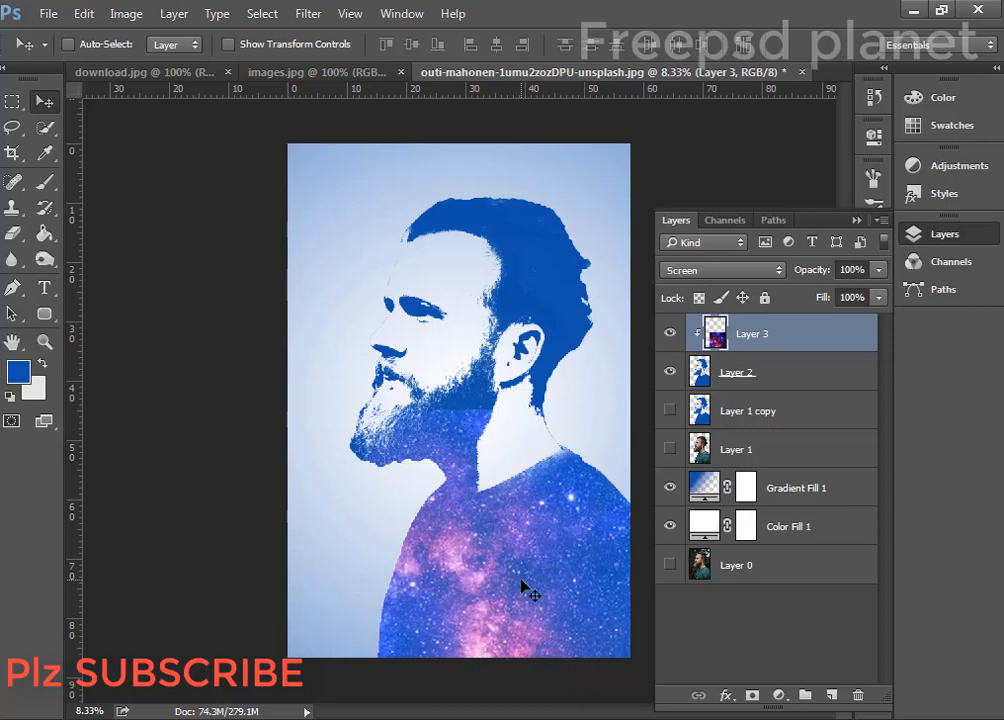
# Bring the picture from download.jpg in as a clipped layer above Layer 3 and enlarge it to cover the man's head and upper body.
pyautogui.click(143, 72)
pyautogui.moveTo(683, 67)
pyautogui.mouseDown()
pyautogui.moveTo(508, 338)
pyautogui.moveTo(594, 208)
pyautogui.moveTo(690, 197)
pyautogui.moveTo(728, 170)
pyautogui.moveTo(670, 67)
pyautogui.mouseUp()
pyautogui.hotkey('ctrl', 't')
pyautogui.press('Return')
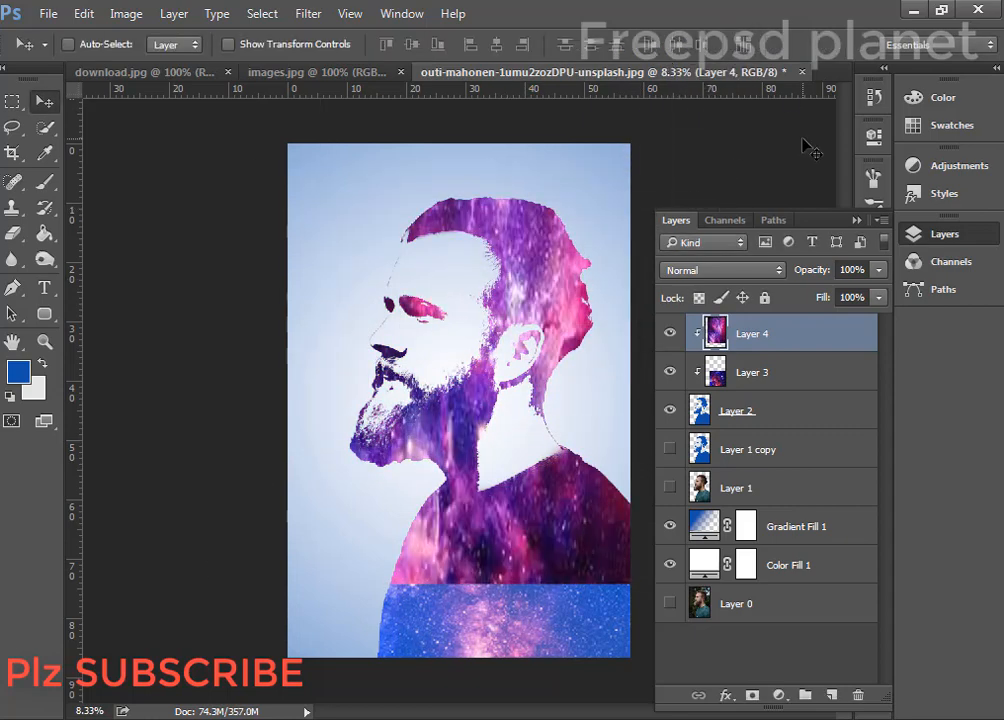
# Set Layer 4's blend mode to Screen and move the layer up over the man's hair and beard.
pyautogui.click(706, 271)
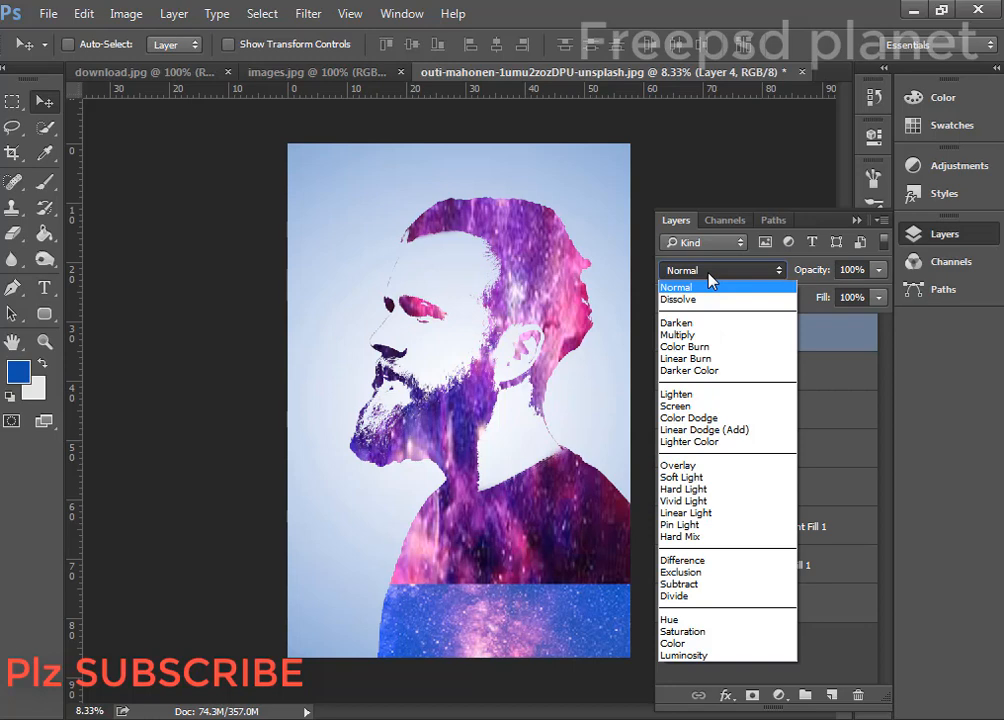
pyautogui.click(704, 417)
pyautogui.moveTo(515, 531); pyautogui.dragTo(562, 376)
# Add a layer mask to Layer 4 and paint black along the picture's hard lower edge across the neck.
pyautogui.click(752, 694)
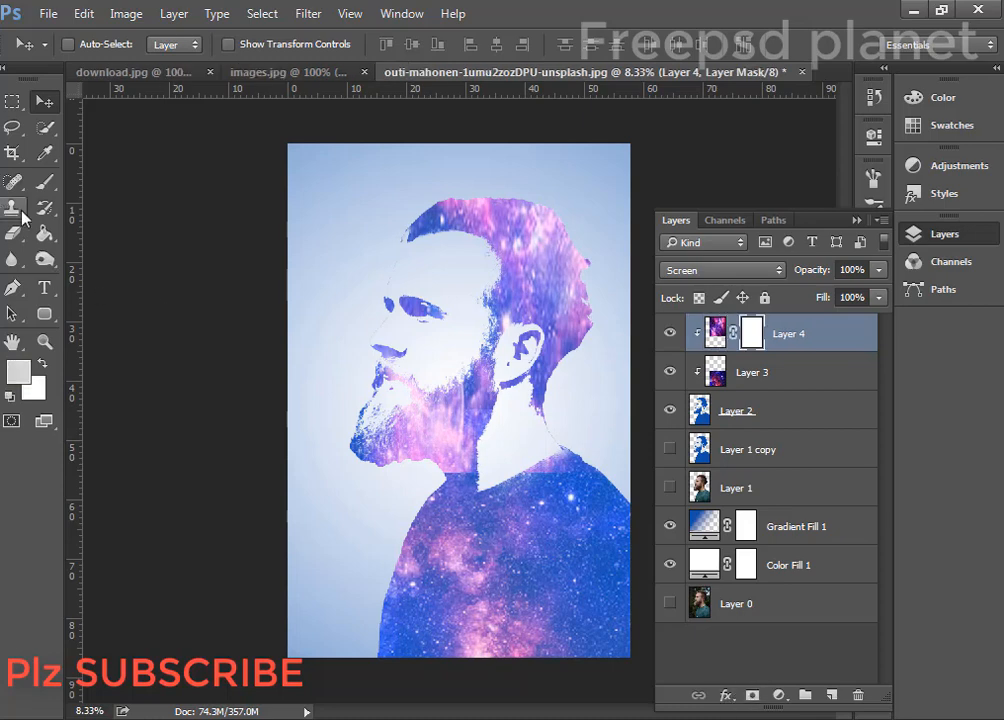
pyautogui.click(42, 184)
pyautogui.press('d')
pyautogui.press('x')
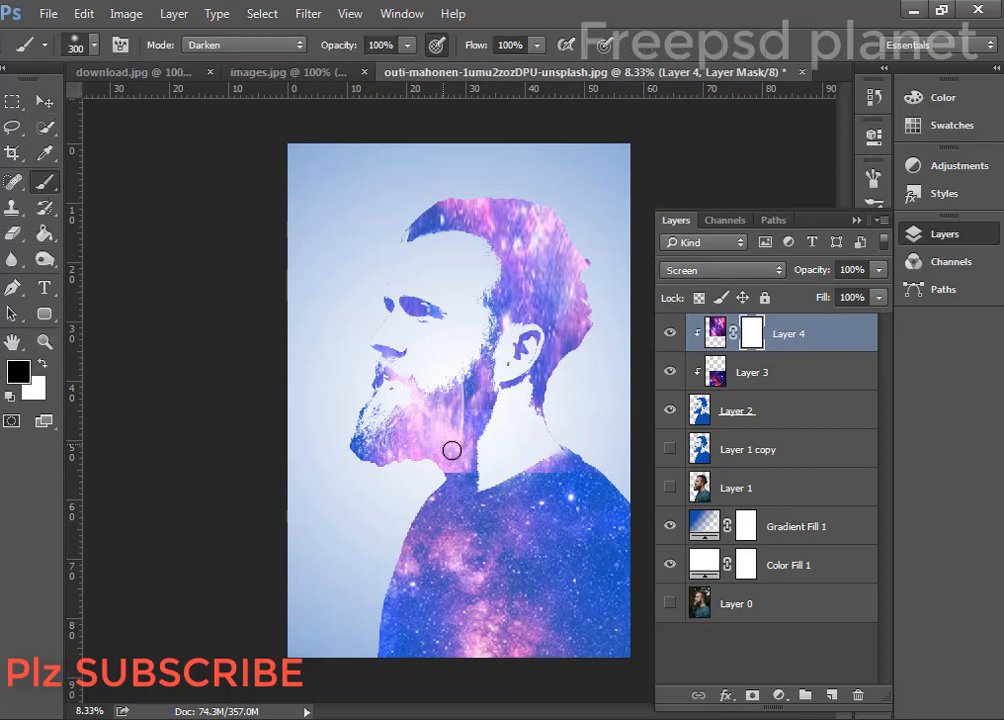
pyautogui.moveTo(506, 479)
pyautogui.mouseDown()
pyautogui.moveTo(408, 481)
pyautogui.moveTo(549, 473)
pyautogui.moveTo(532, 424)
pyautogui.moveTo(444, 484)
pyautogui.moveTo(510, 420)
pyautogui.moveTo(413, 503)
pyautogui.mouseUp()
# Scale Layer 4 to about 69%, rotate it about 95.6° and reposition it over the man's hair and ear.
pyautogui.press('v')
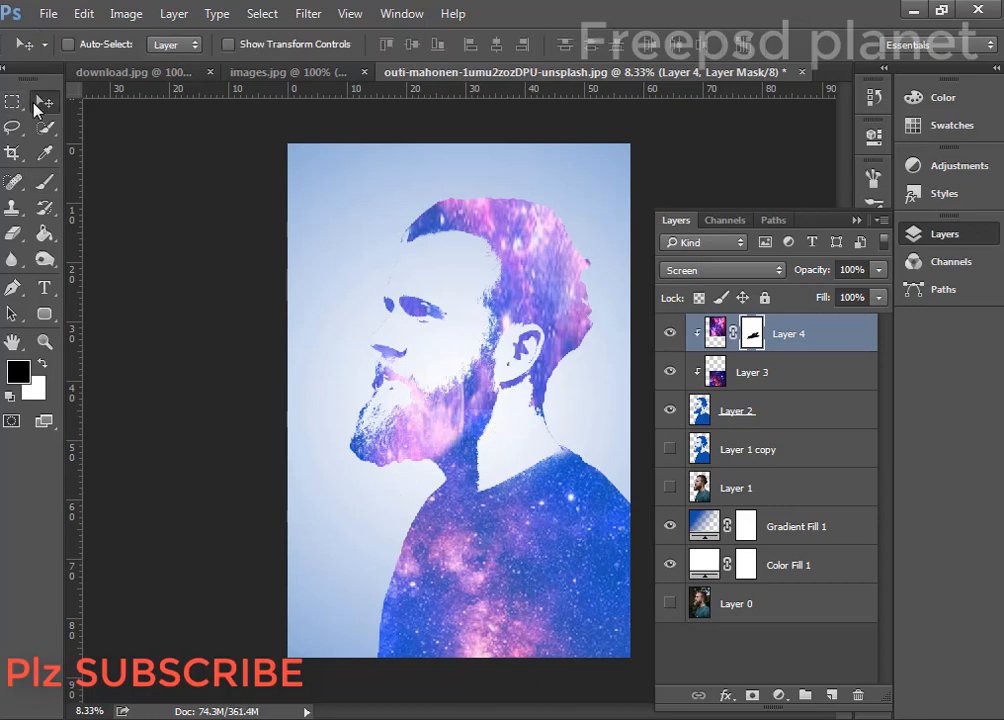
pyautogui.moveTo(414, 396); pyautogui.dragTo(448, 414)
pyautogui.hotkey('ctrl', 't')
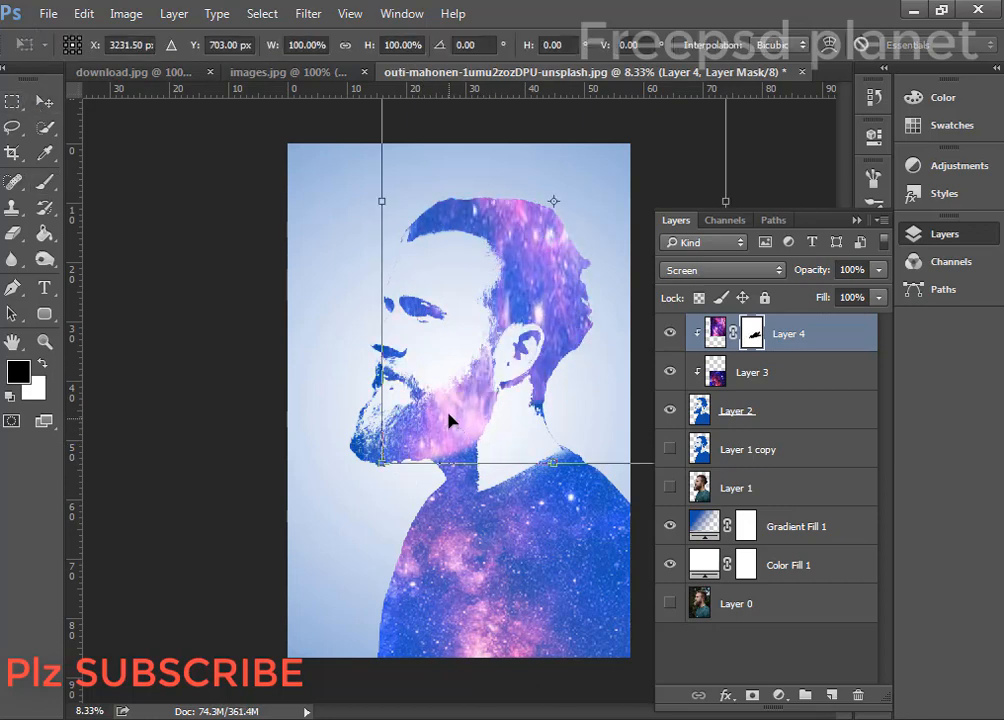
pyautogui.moveTo(381, 463); pyautogui.dragTo(489, 302)
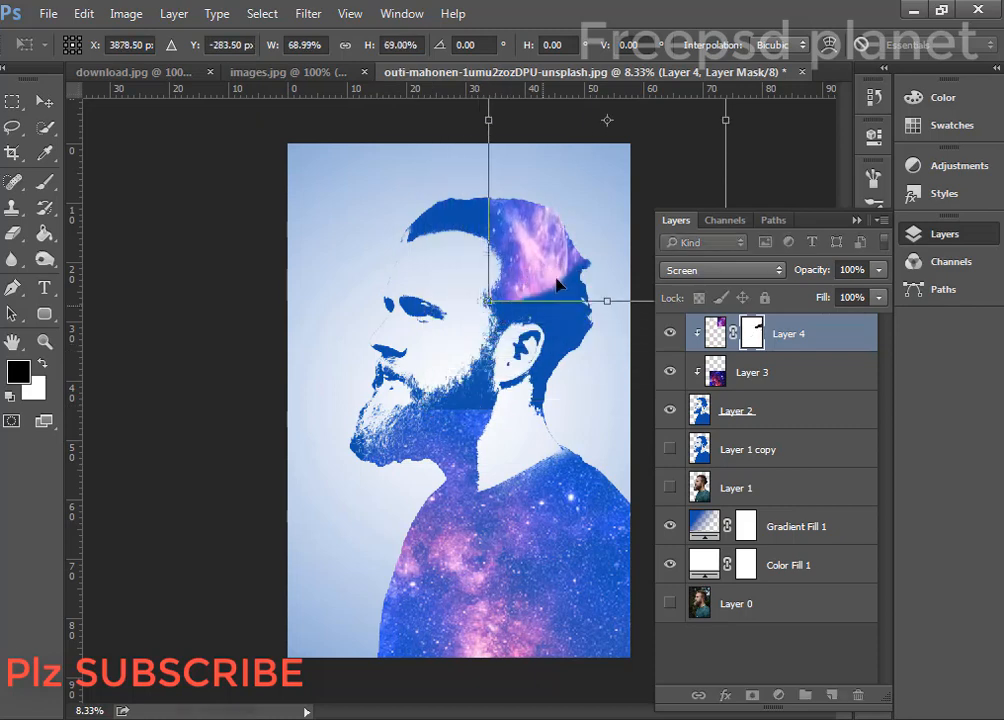
pyautogui.moveTo(560, 287); pyautogui.dragTo(471, 466)
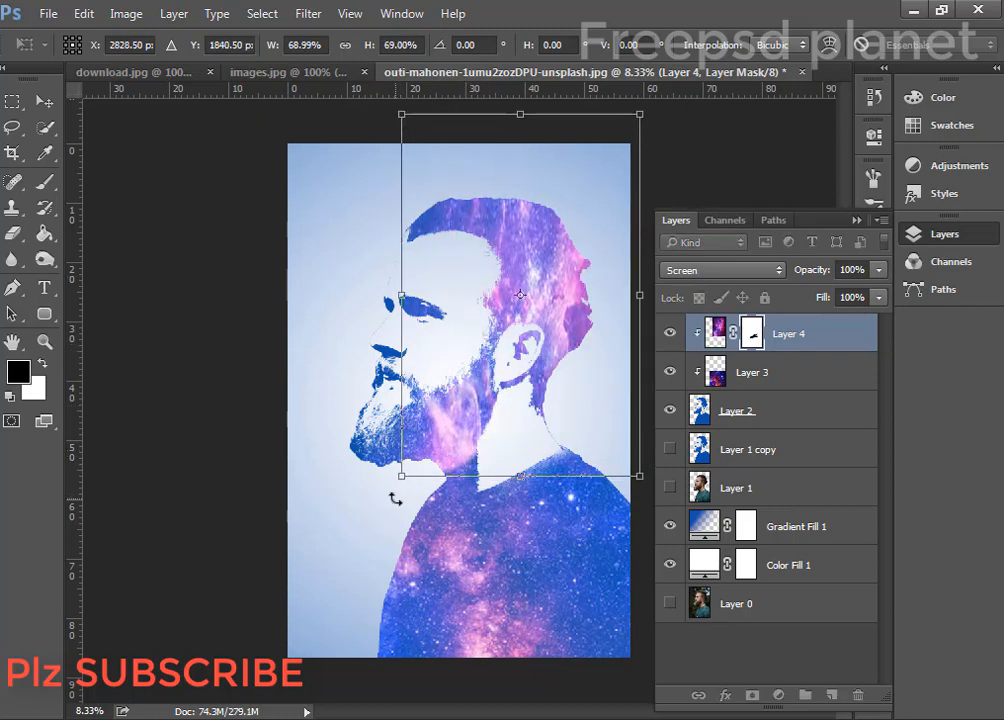
pyautogui.moveTo(395, 498); pyautogui.dragTo(314, 139)
pyautogui.moveTo(497, 291); pyautogui.dragTo(533, 262)
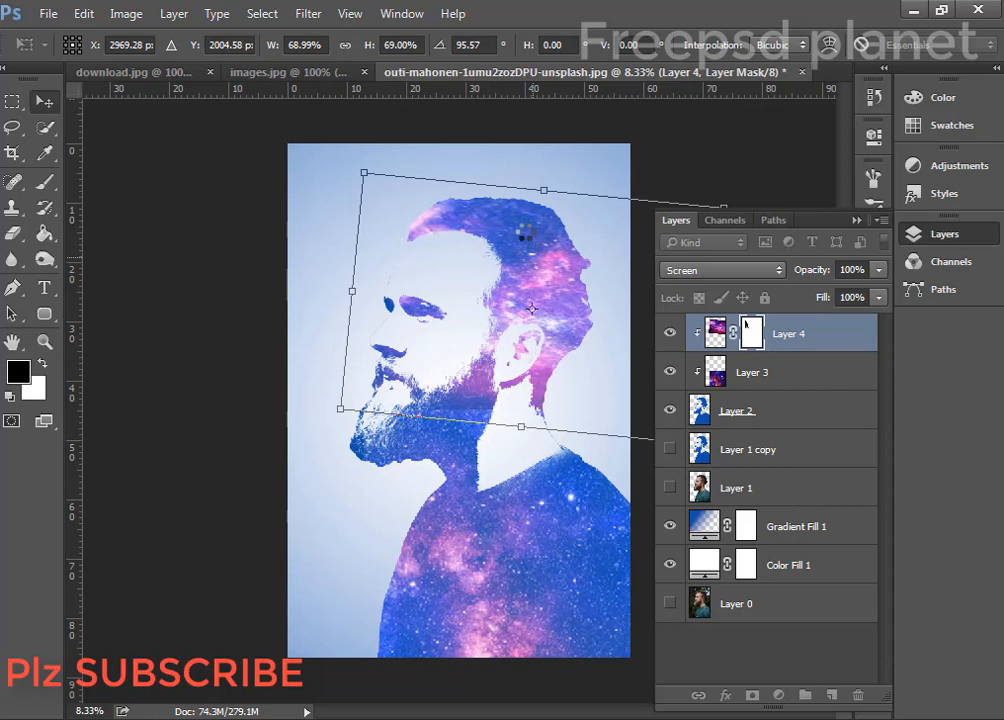
pyautogui.press('Return')
# Bring the images.jpg galaxy picture in as a clipped layer above Layer 4, scaled to about 787% and placed over the beard.
pyautogui.click(268, 73)
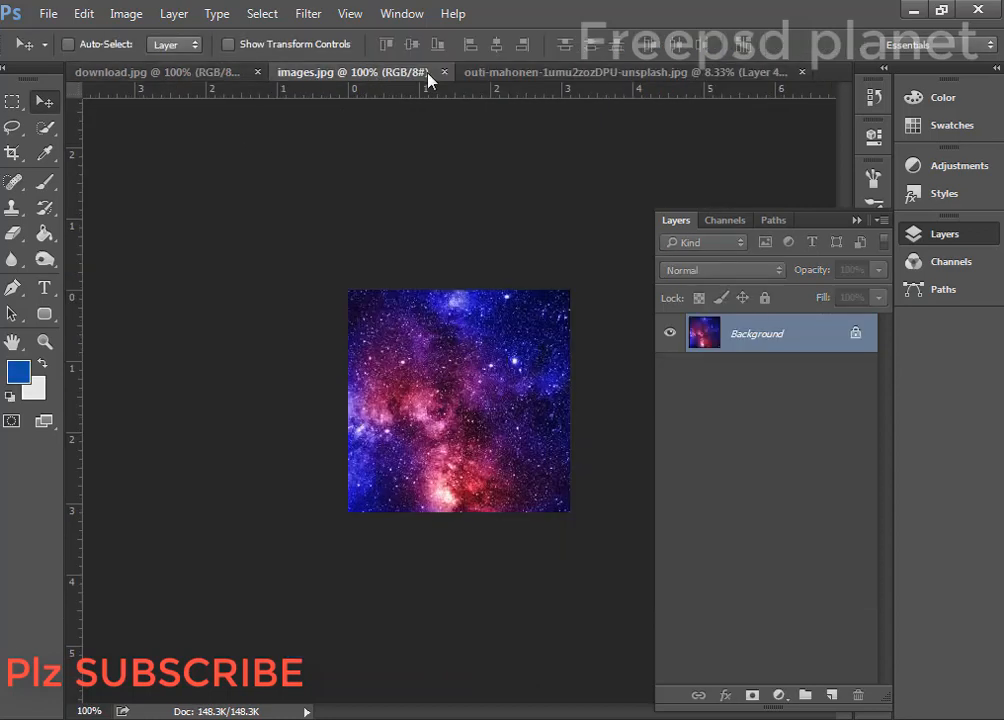
pyautogui.moveTo(433, 330); pyautogui.dragTo(493, 385)
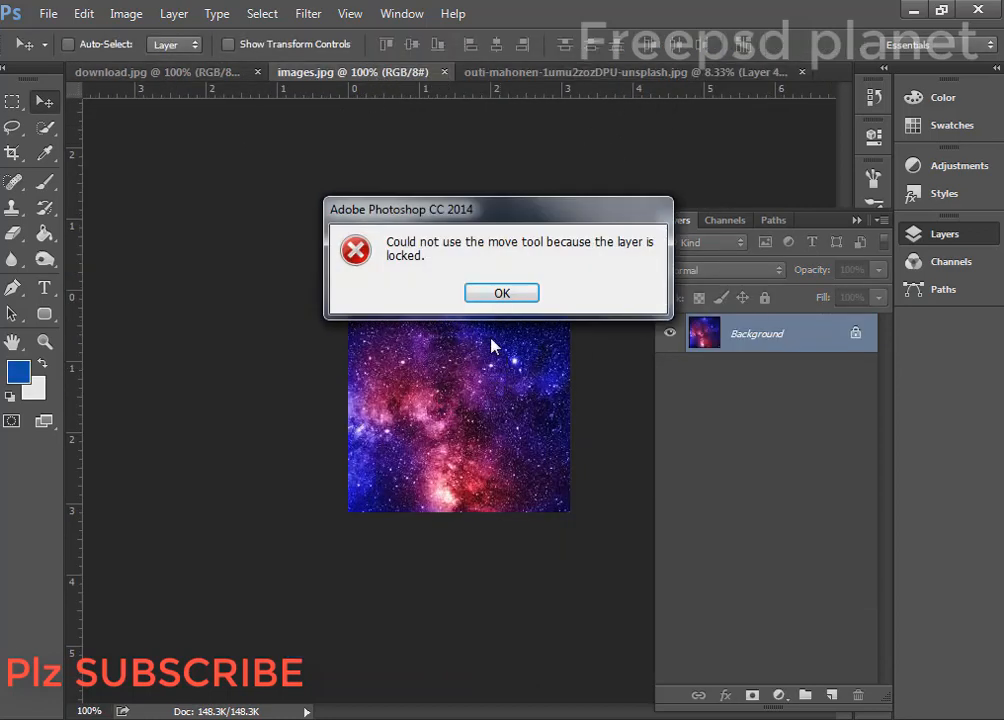
pyautogui.press('Return')
pyautogui.moveTo(593, 77); pyautogui.dragTo(427, 376)
pyautogui.hotkey('ctrl', 't')
pyautogui.moveTo(377, 428); pyautogui.dragTo(405, 426)
pyautogui.moveTo(380, 476); pyautogui.dragTo(303, 480)
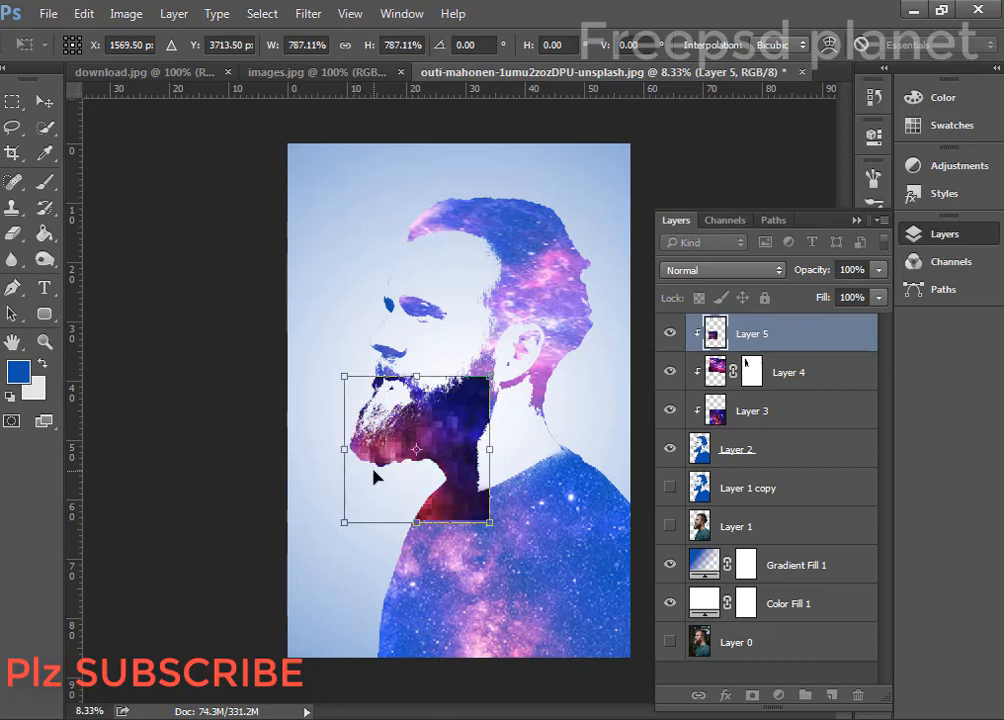
pyautogui.moveTo(383, 437); pyautogui.dragTo(380, 406)
pyautogui.press('Return')
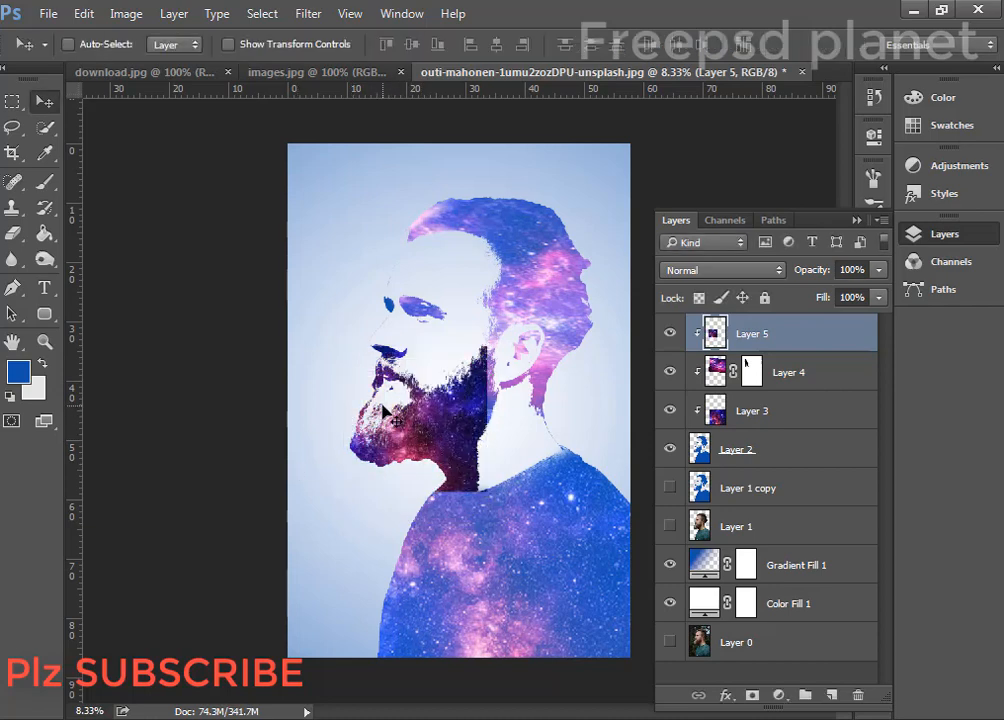
# Try several blend modes on Layer 5, settle on Screen, and collapse the layer list to reveal the finished portrait.
pyautogui.click(718, 270)
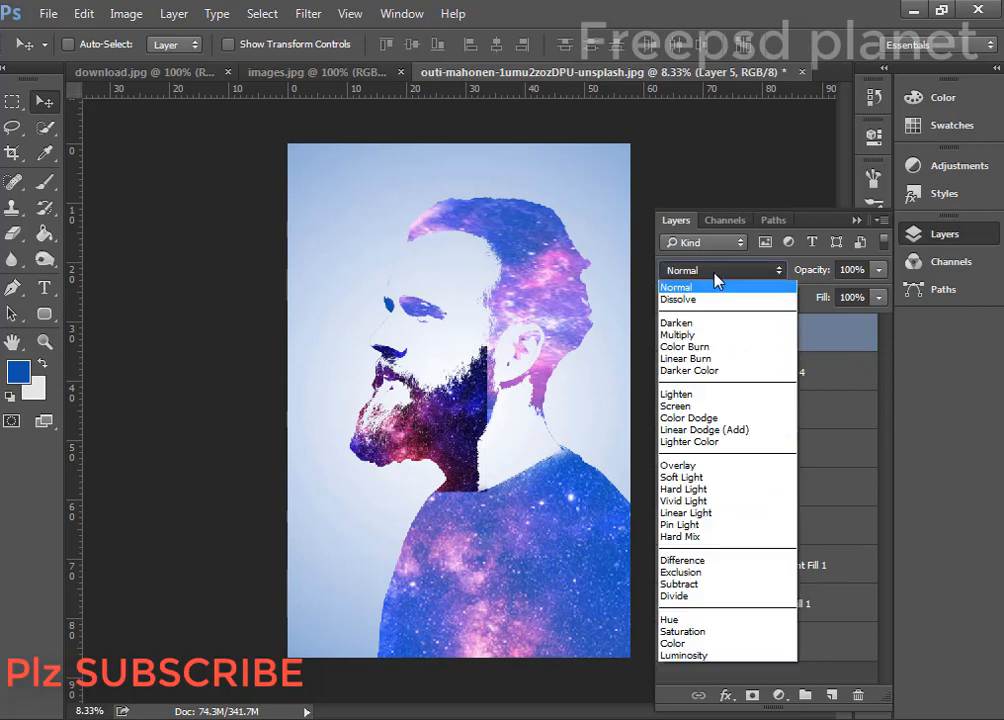
pyautogui.click(720, 394)
pyautogui.press('Up')
pyautogui.press('Up')
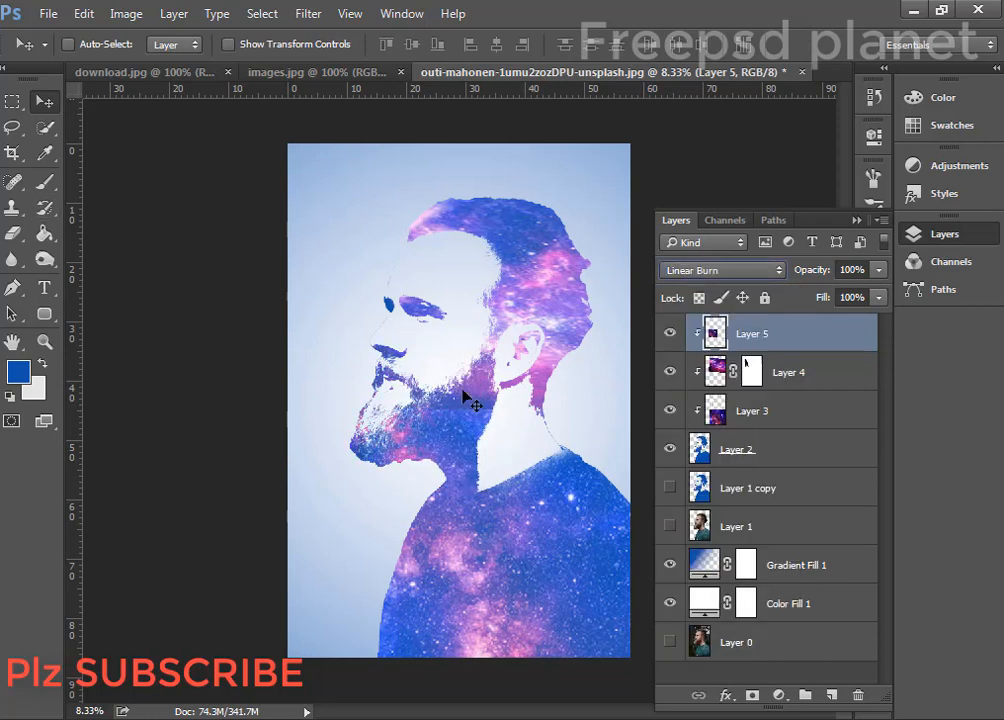
pyautogui.press('Down')
pyautogui.press('Down')
pyautogui.press('Down')
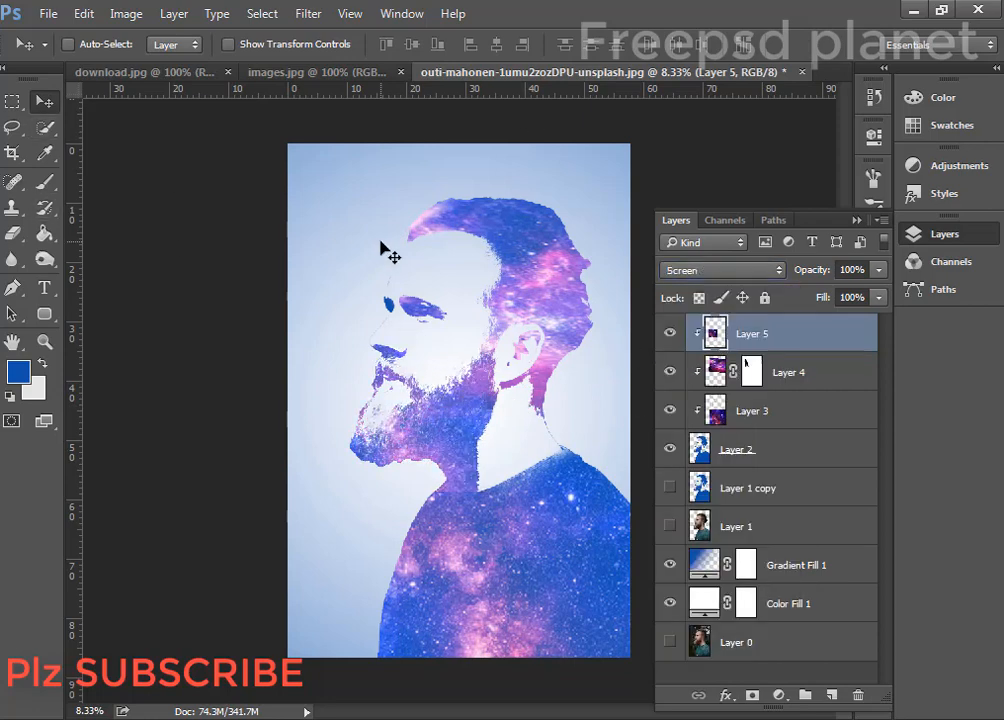
pyautogui.click(857, 219)
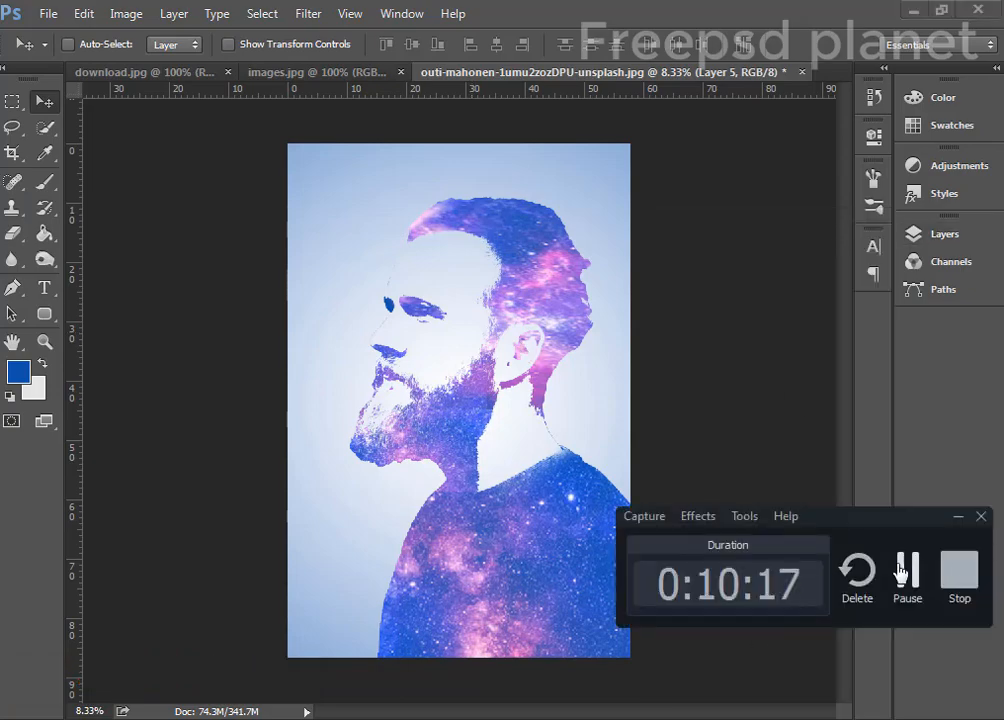